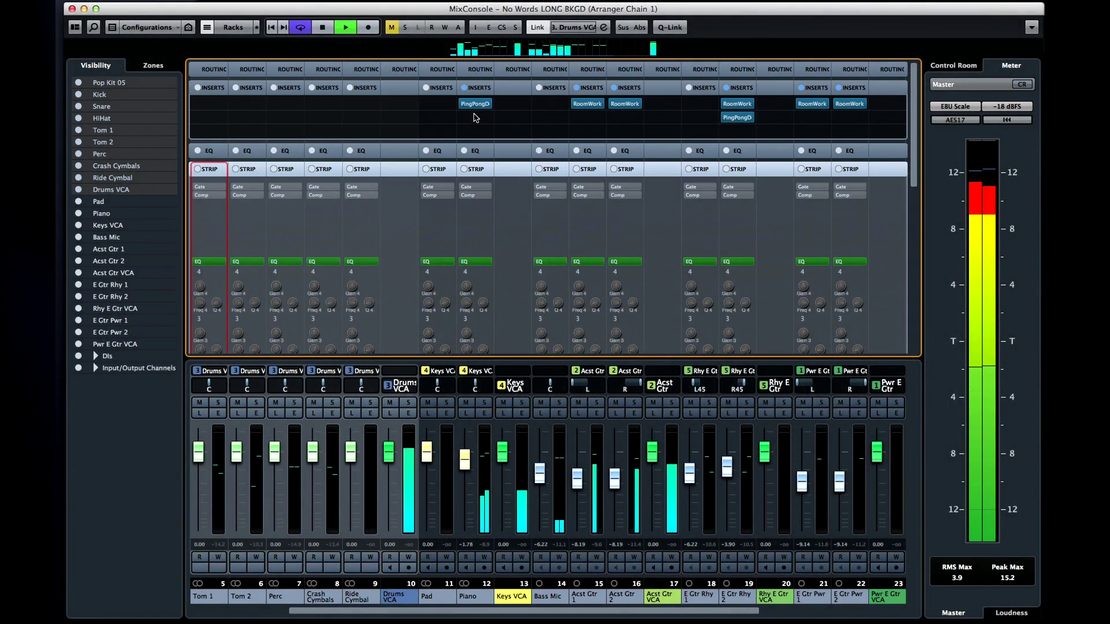
pyautogui.scroll(-3, 475, 118)
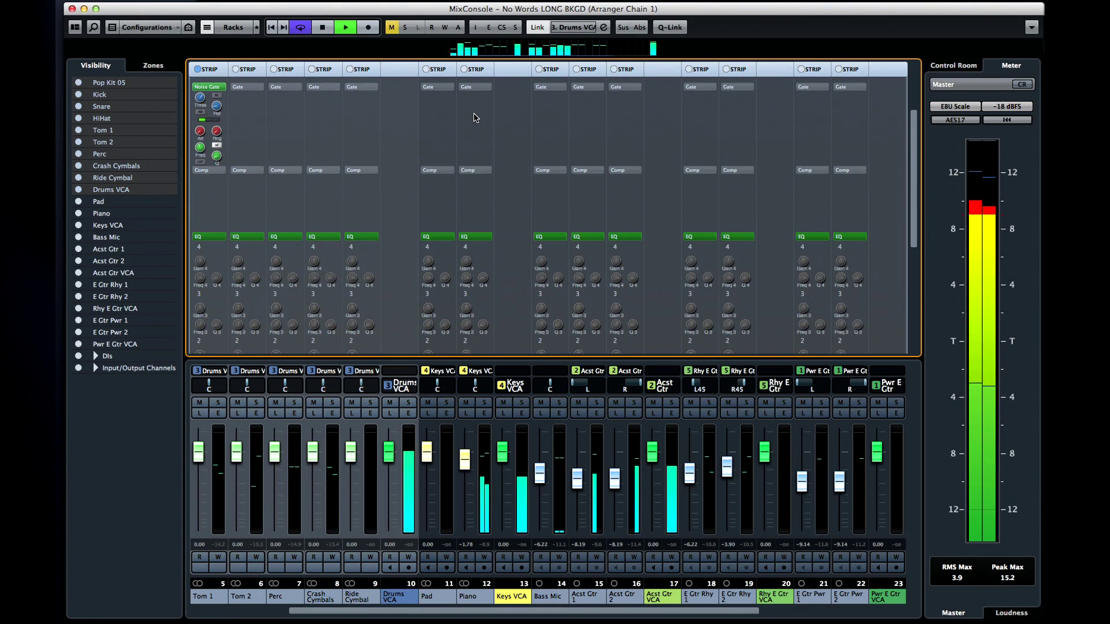
# Switch on the Noise Gate in the Strip rack for Tom 1 and Tom 2 using keyboard navigation.
pyautogui.press('Tab')
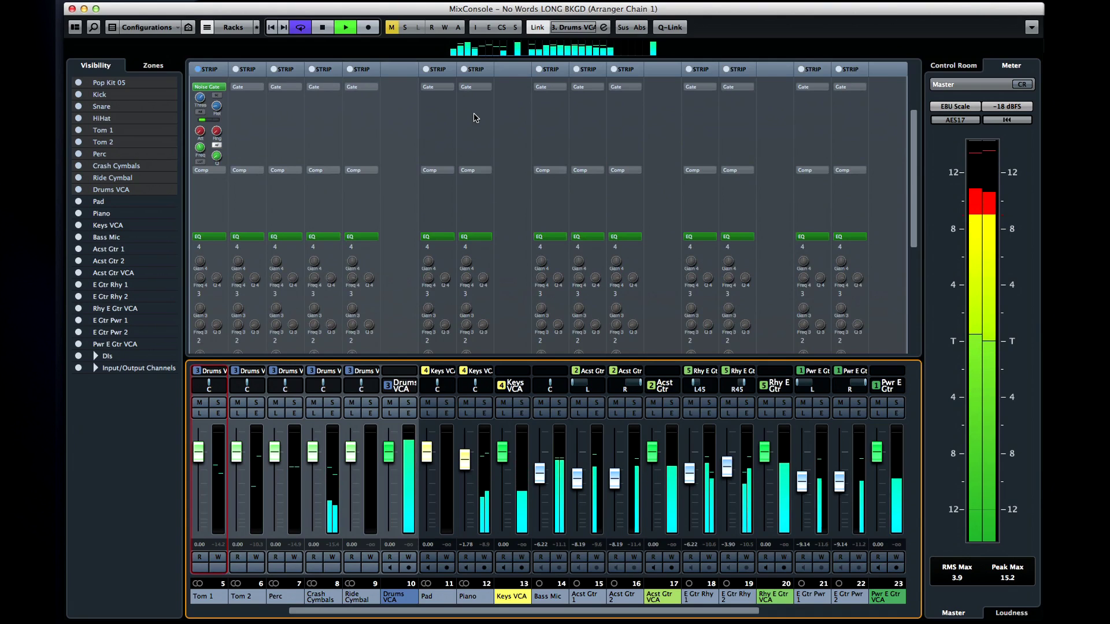
pyautogui.scroll(3, 474, 117)
pyautogui.press('Up')
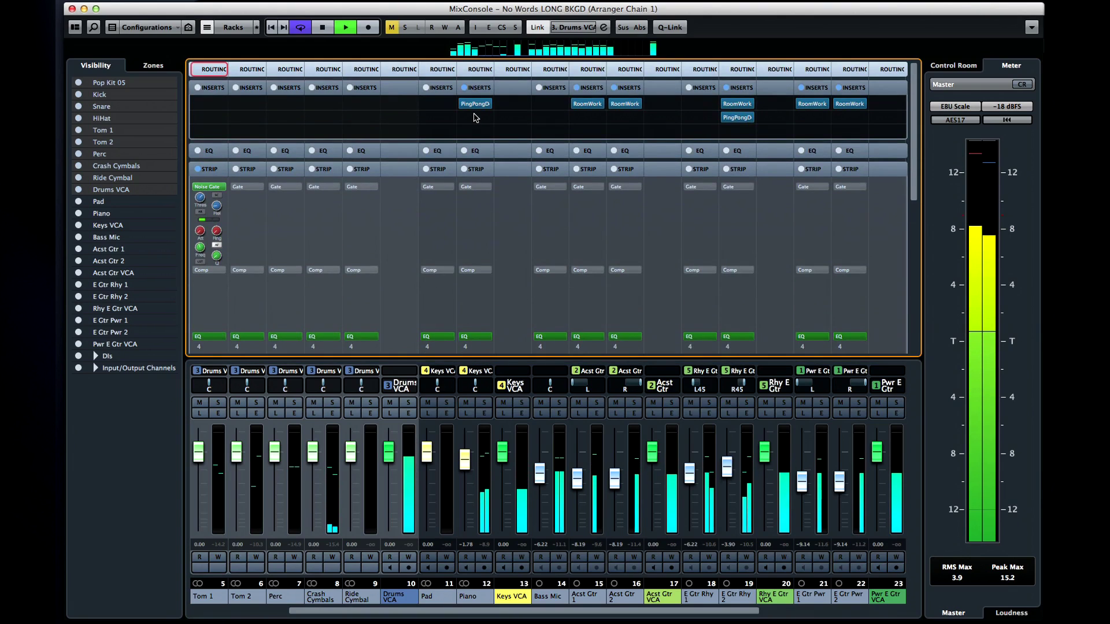
pyautogui.press('Down')
pyautogui.press('Down')
pyautogui.press('Down')
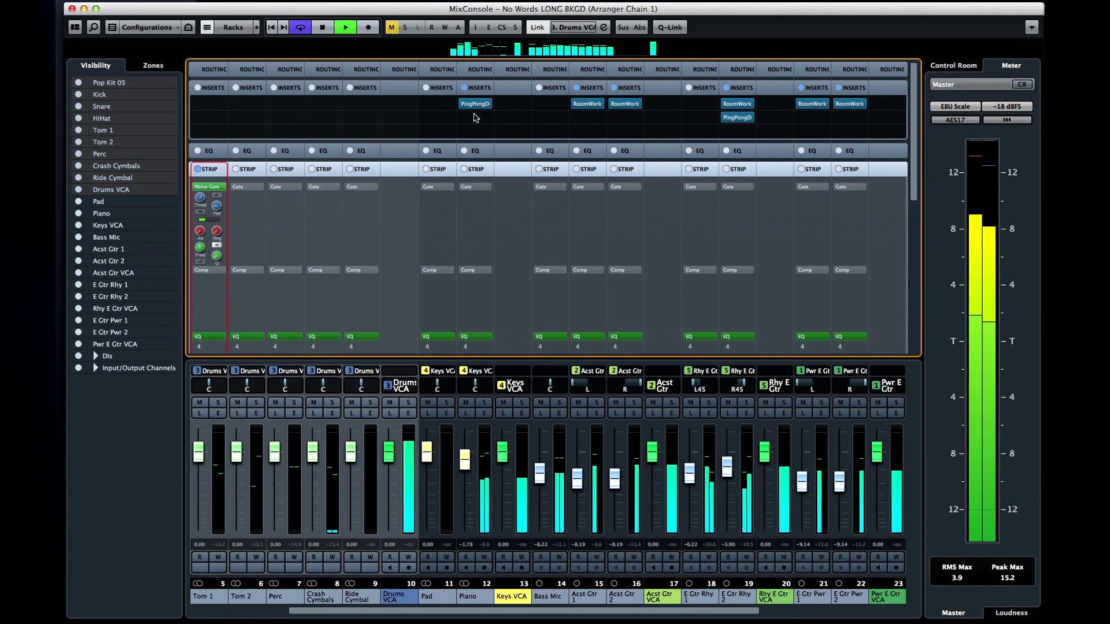
pyautogui.press('Right')
pyautogui.press('Return')
pyautogui.press('Tab')
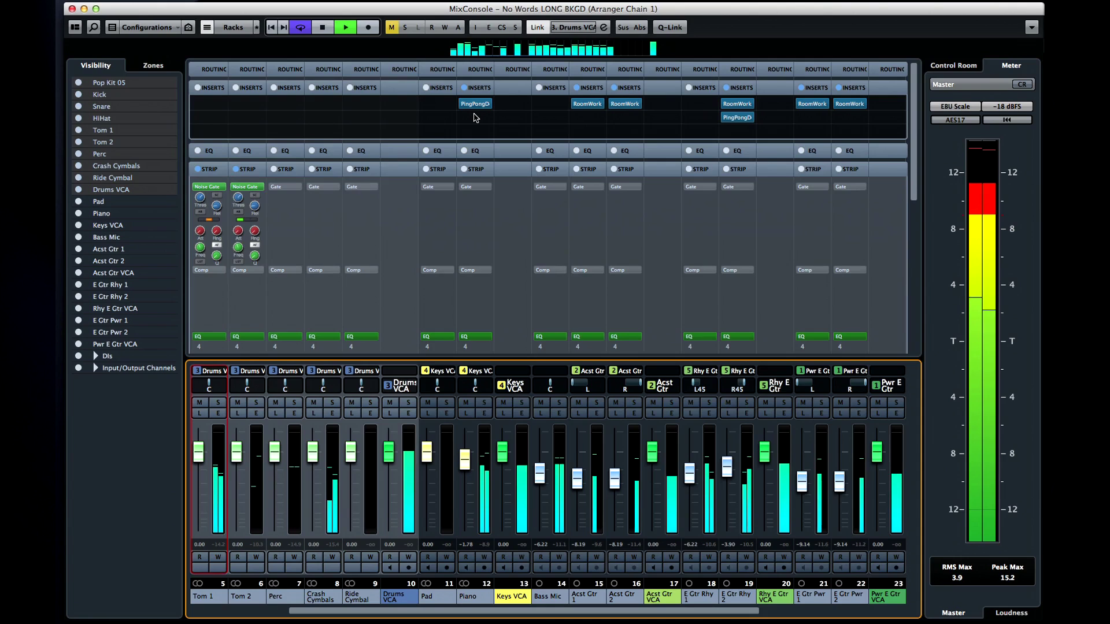
pyautogui.press('Tab')
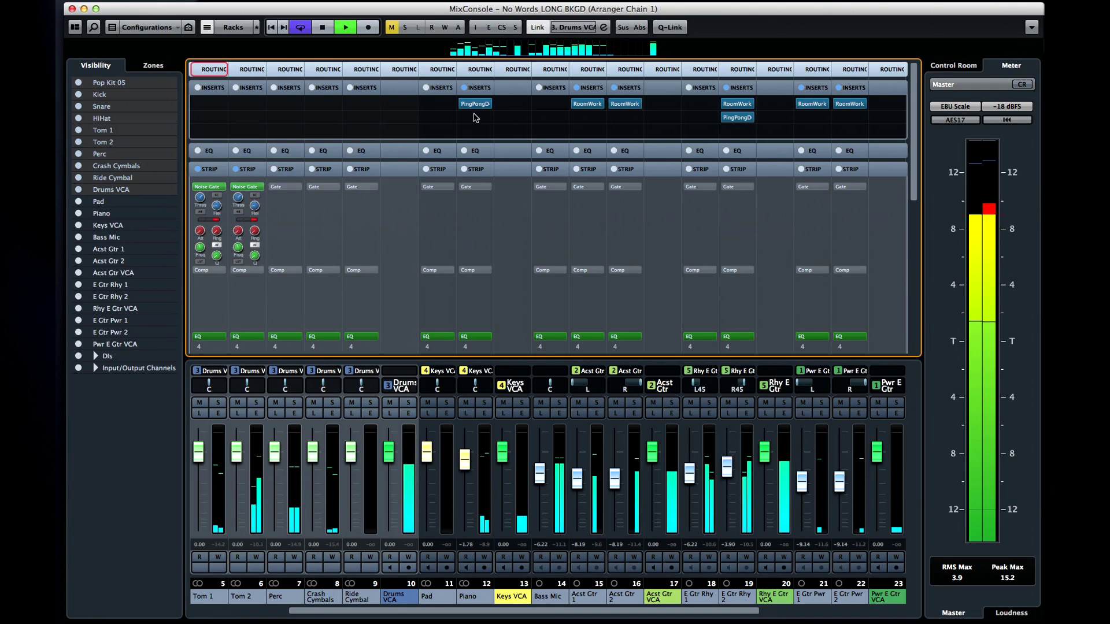
pyautogui.press('Return')
# Enable the Noise Gate on channel 1 and paste it onto channels 2 through 9.
pyautogui.press('Down')
pyautogui.press('Right')
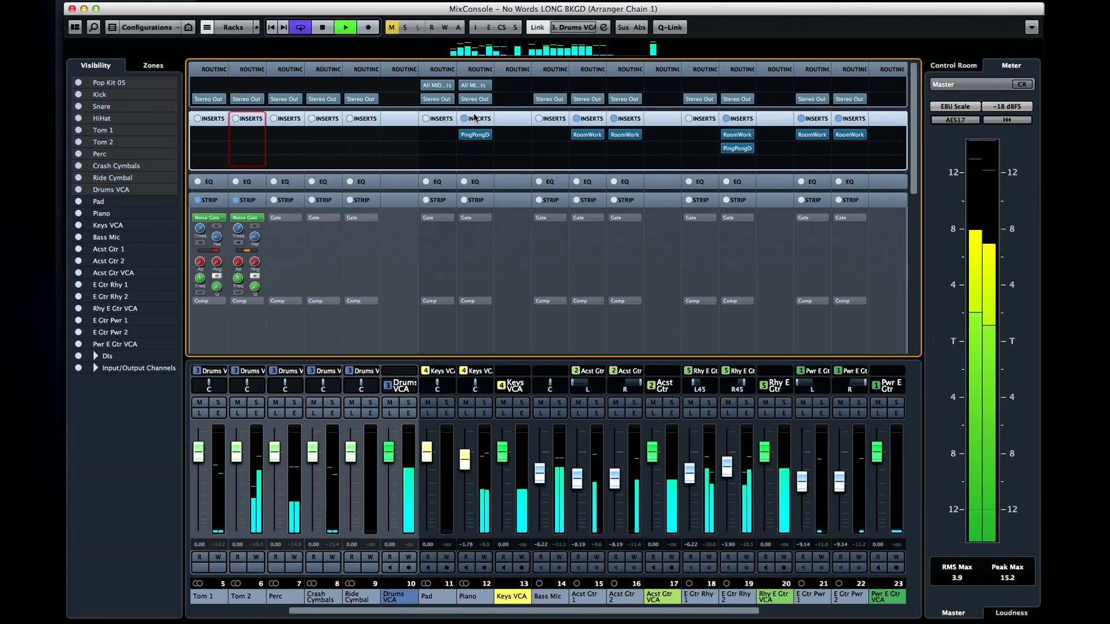
pyautogui.press('Right')
pyautogui.press('Down')
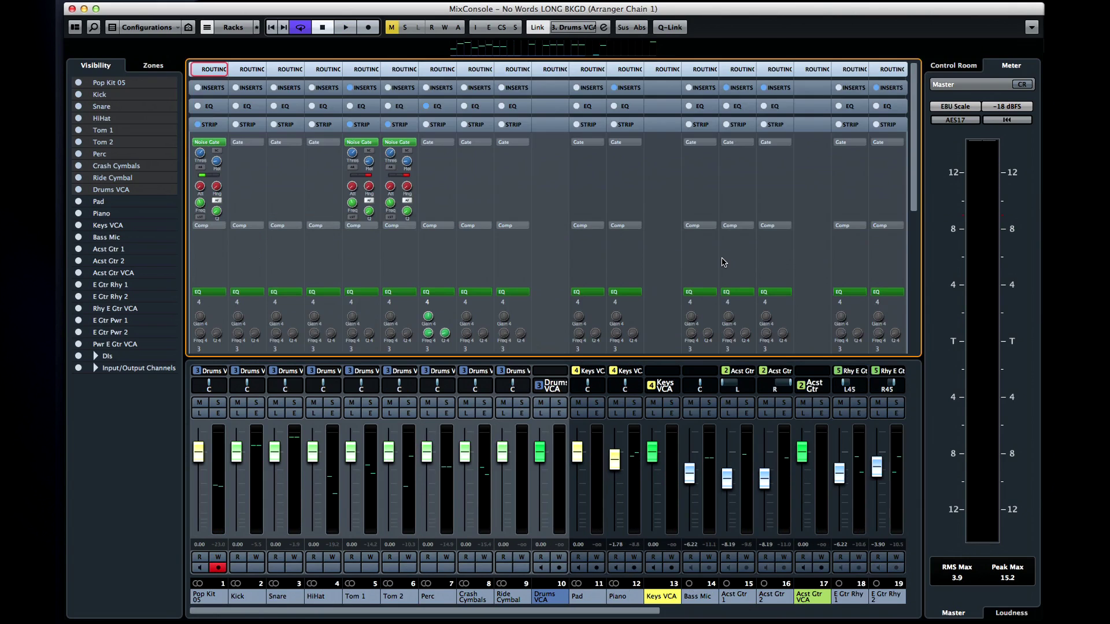
pyautogui.press('Down')
pyautogui.press('Down')
pyautogui.press('Down')
pyautogui.press('Down')
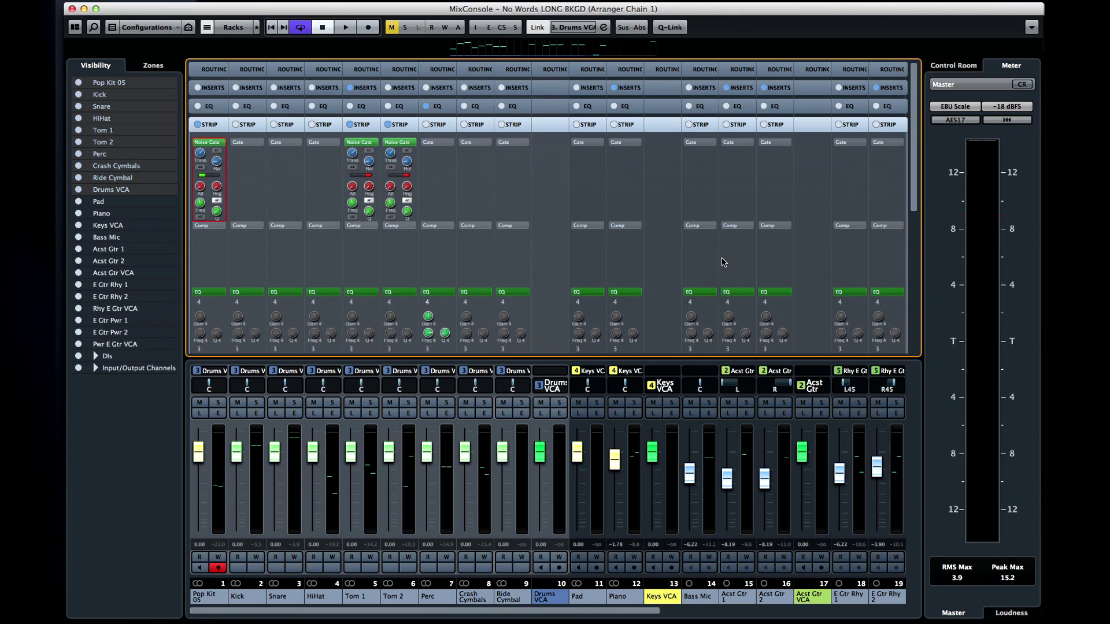
pyautogui.press('Right')
pyautogui.hotkey('ctrl', 'v')
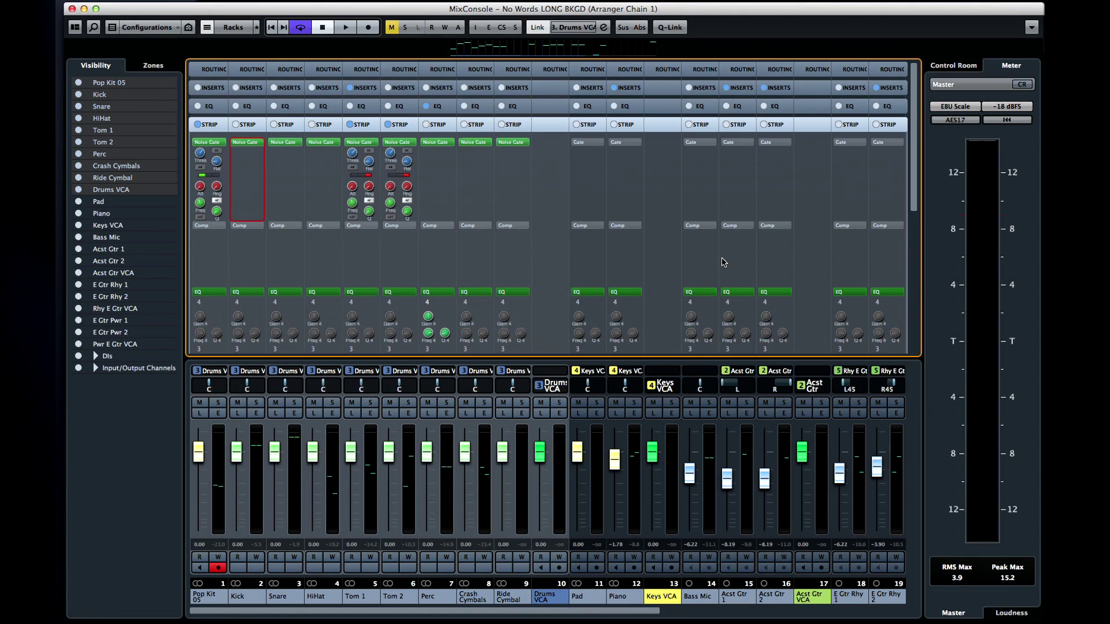
pyautogui.press('Tab')
# Enable the Standard Compressor on channel 1 and paste it onto channels 2 through 9.
pyautogui.hotkey('shift', 'Tab')
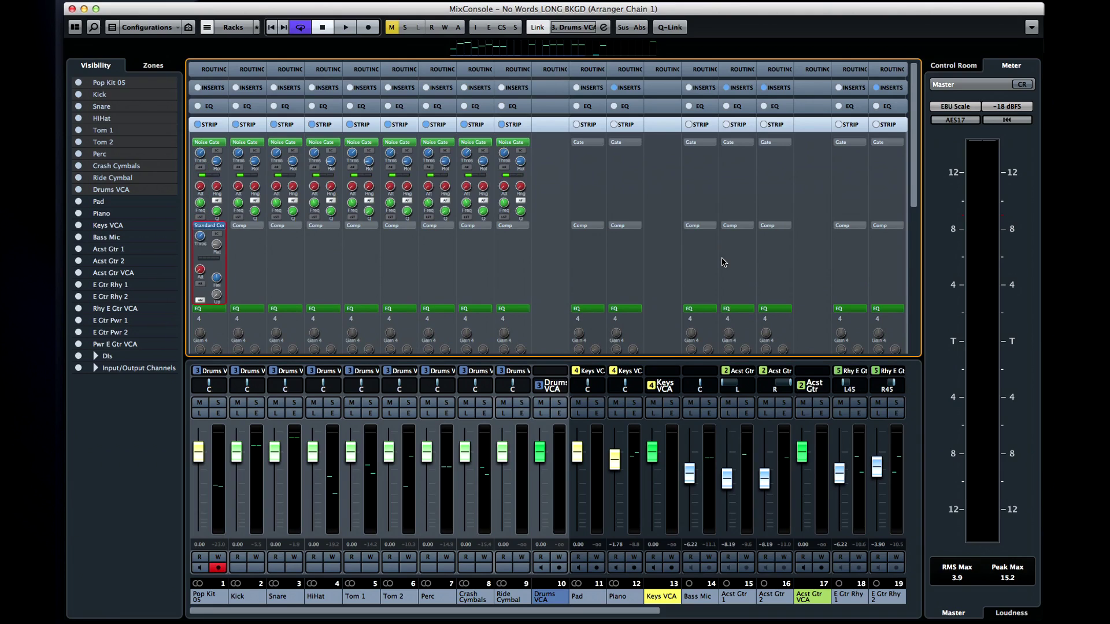
pyautogui.press('Right')
pyautogui.hotkey('ctrl', 'v')
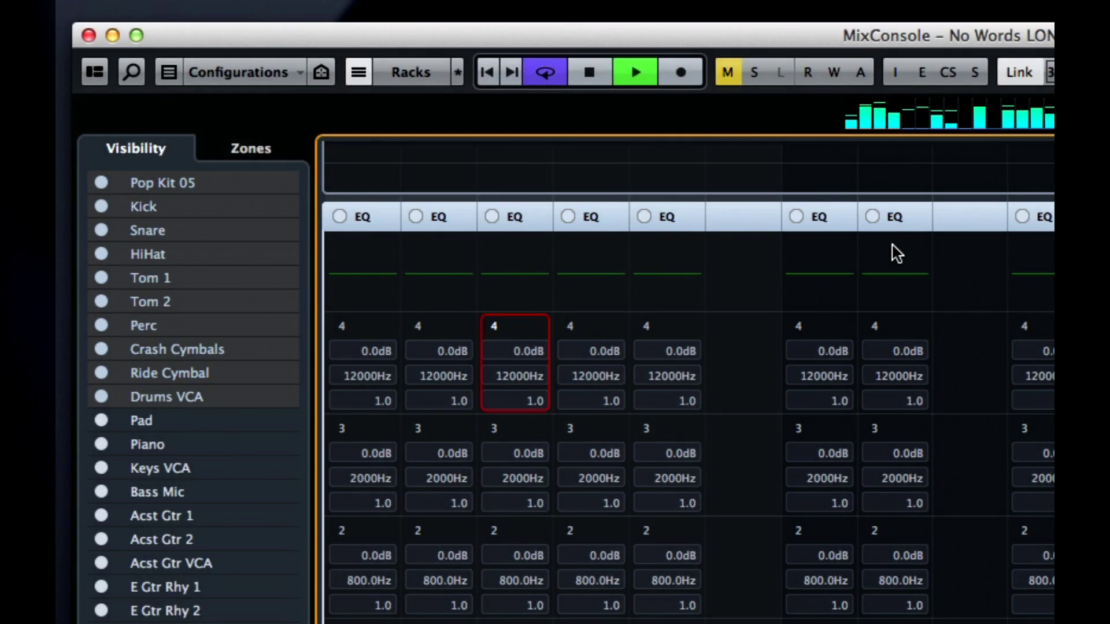
# Activate EQ band 4 on channel 3 and change its 12000 Hz frequency to 8000 Hz.
pyautogui.press('Return')
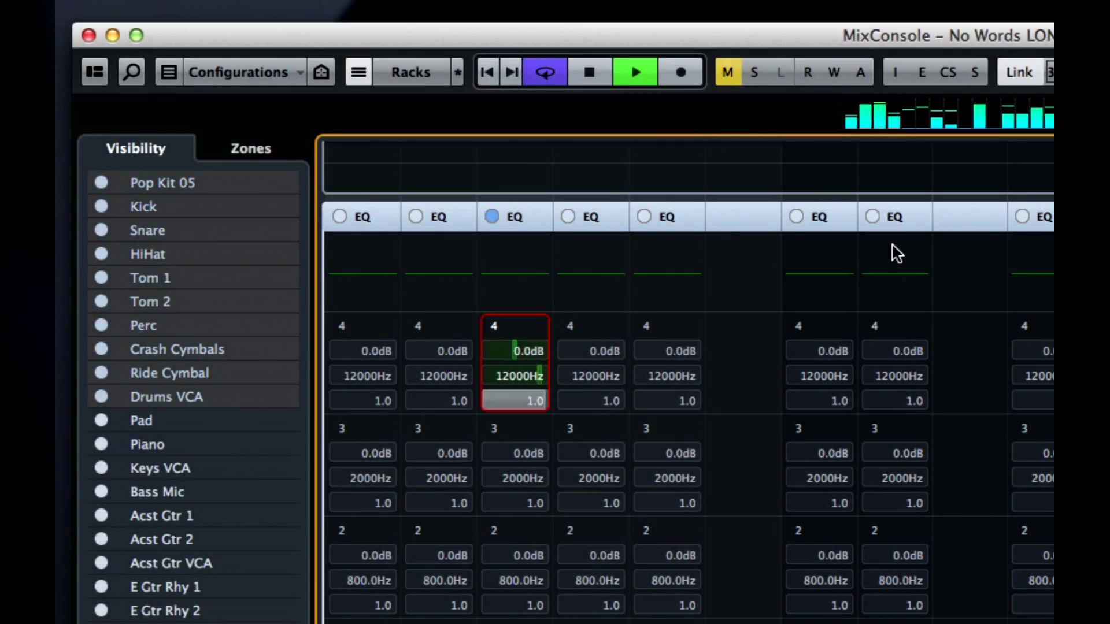
pyautogui.press('Return')
pyautogui.press('Return')
pyautogui.press('Down')
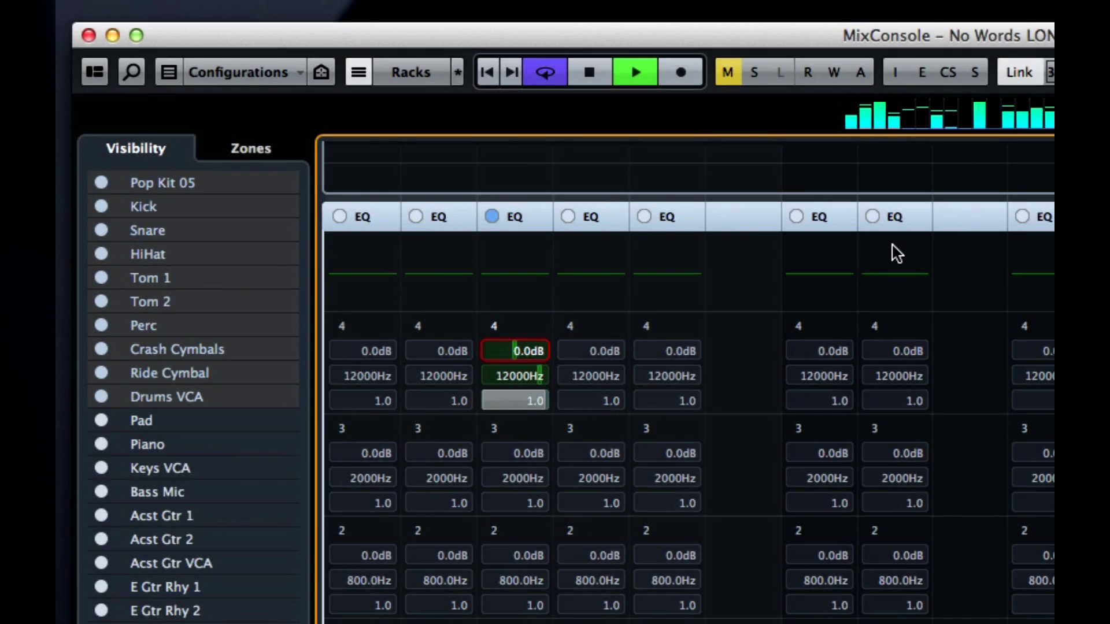
pyautogui.press('Down')
pyautogui.press('Return')
pyautogui.write('8')
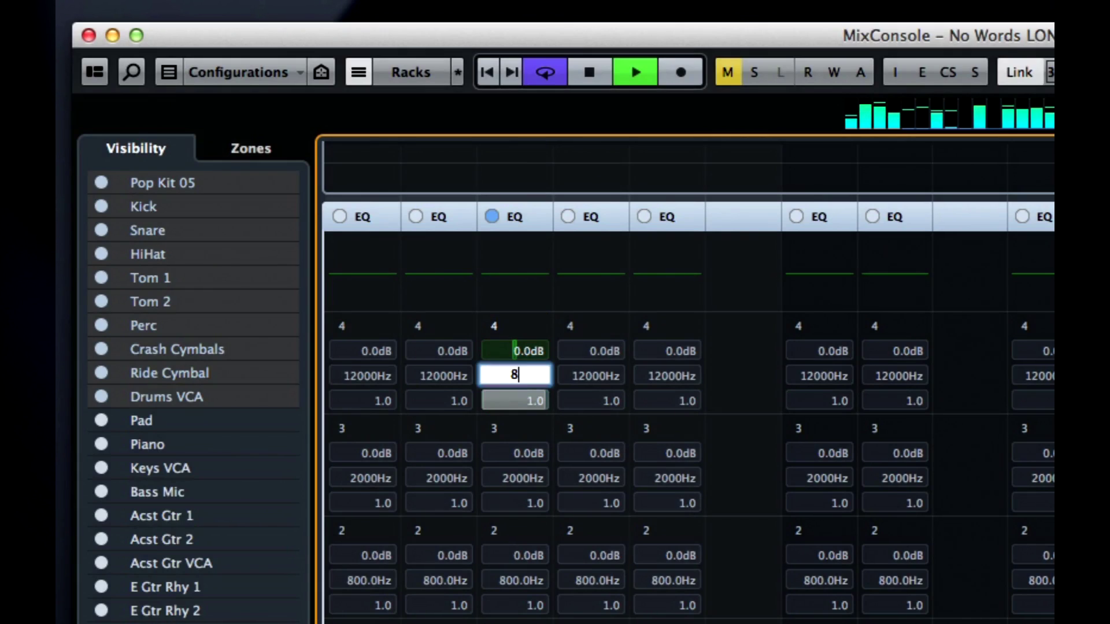
pyautogui.write('000')
pyautogui.press('Return')
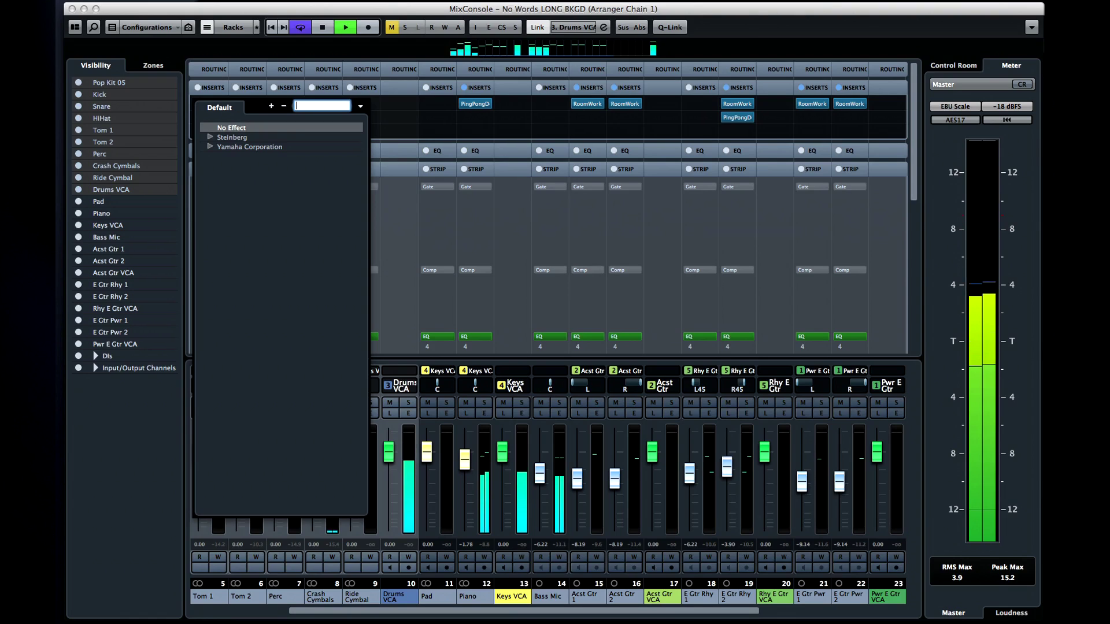
# Expand the Steinberg folder and all plug-in categories in Tom 1's insert browser.
pyautogui.press('Tab')
pyautogui.press('Down')
pyautogui.press('Right')
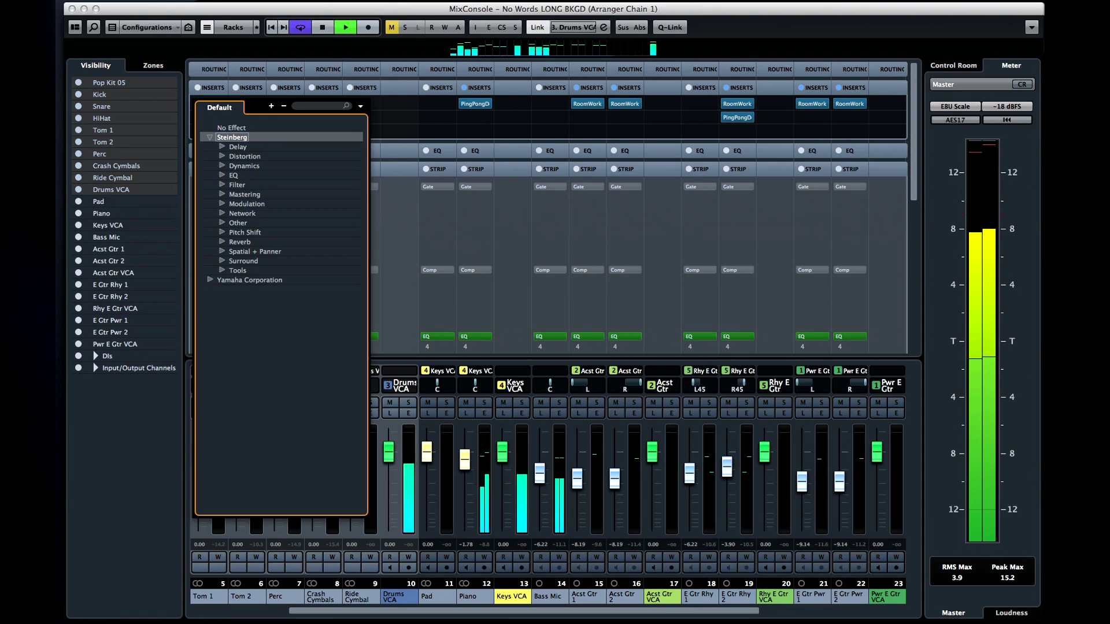
pyautogui.click(272, 106)
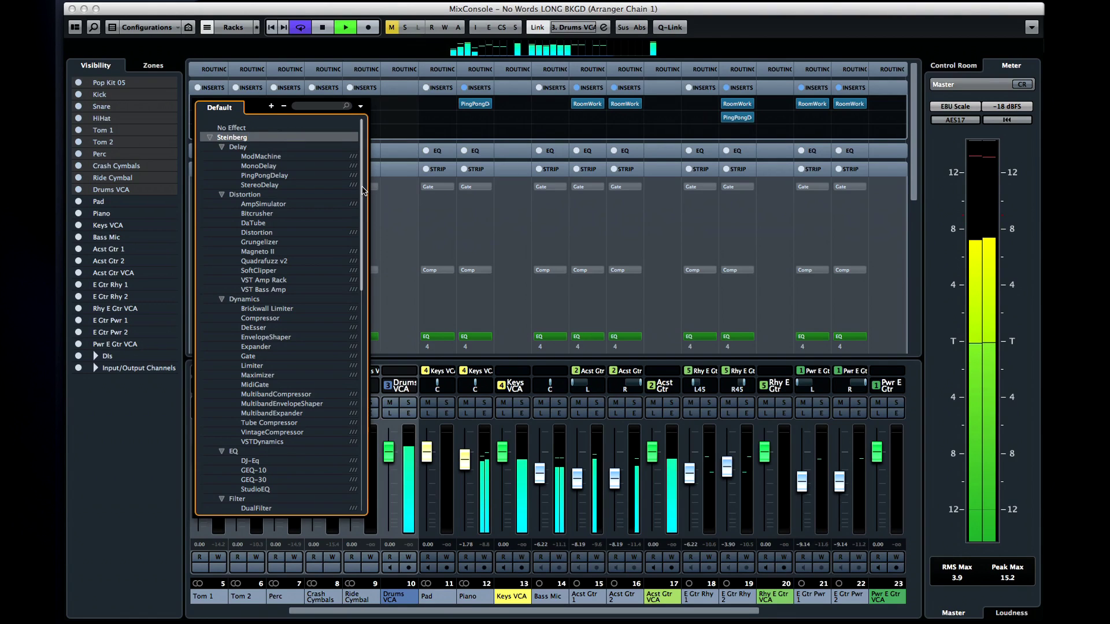
pyautogui.moveTo(361, 206); pyautogui.dragTo(354, 301)
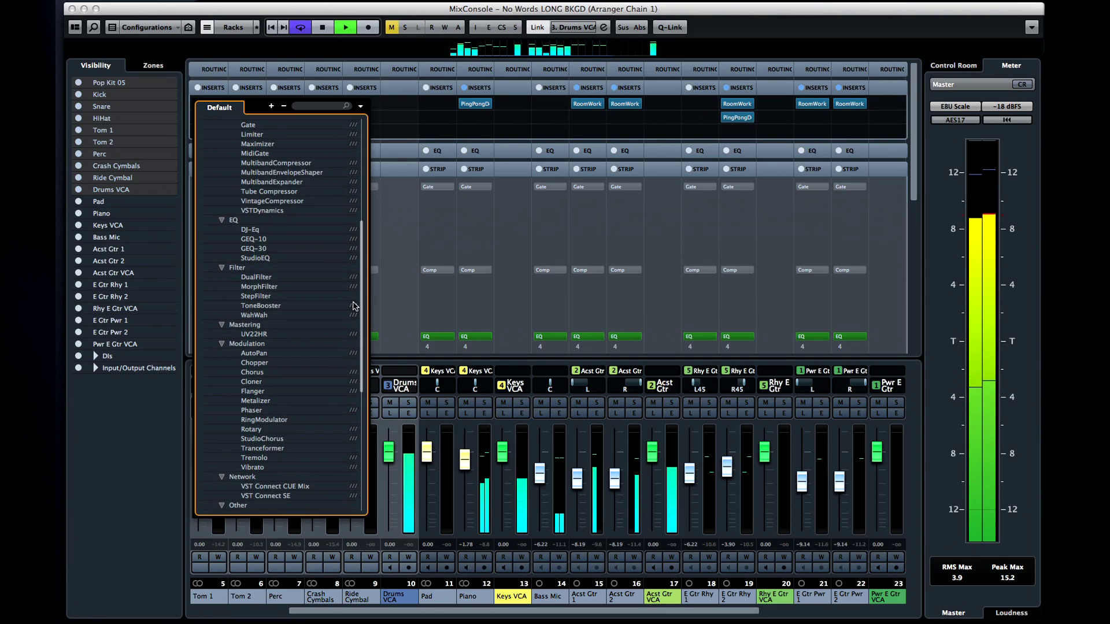
pyautogui.moveTo(354, 301); pyautogui.dragTo(355, 204)
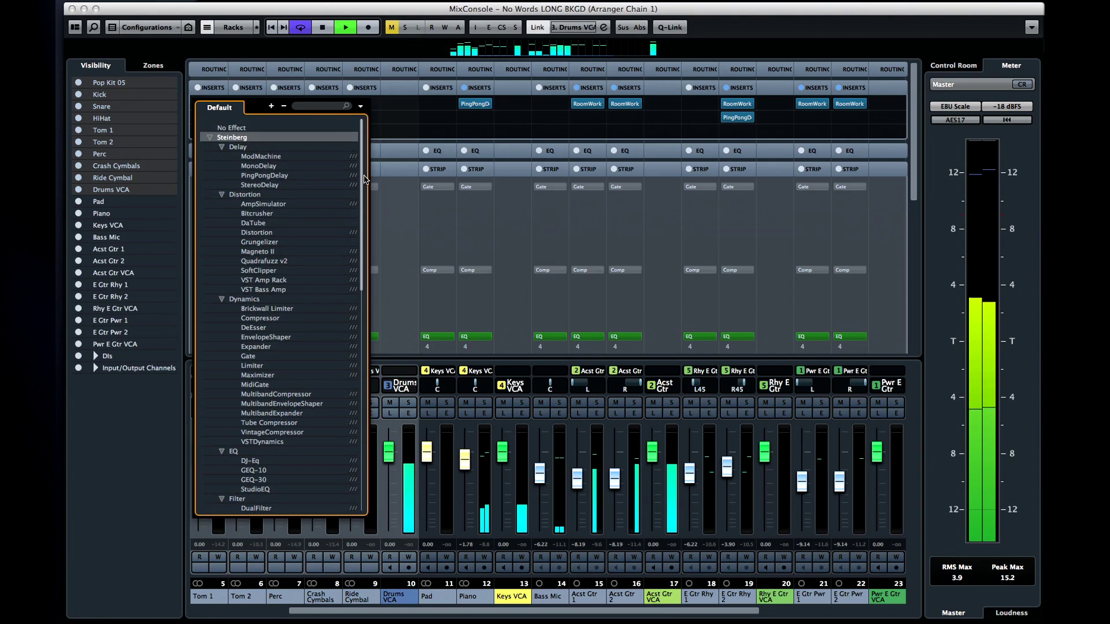
pyautogui.click(318, 105)
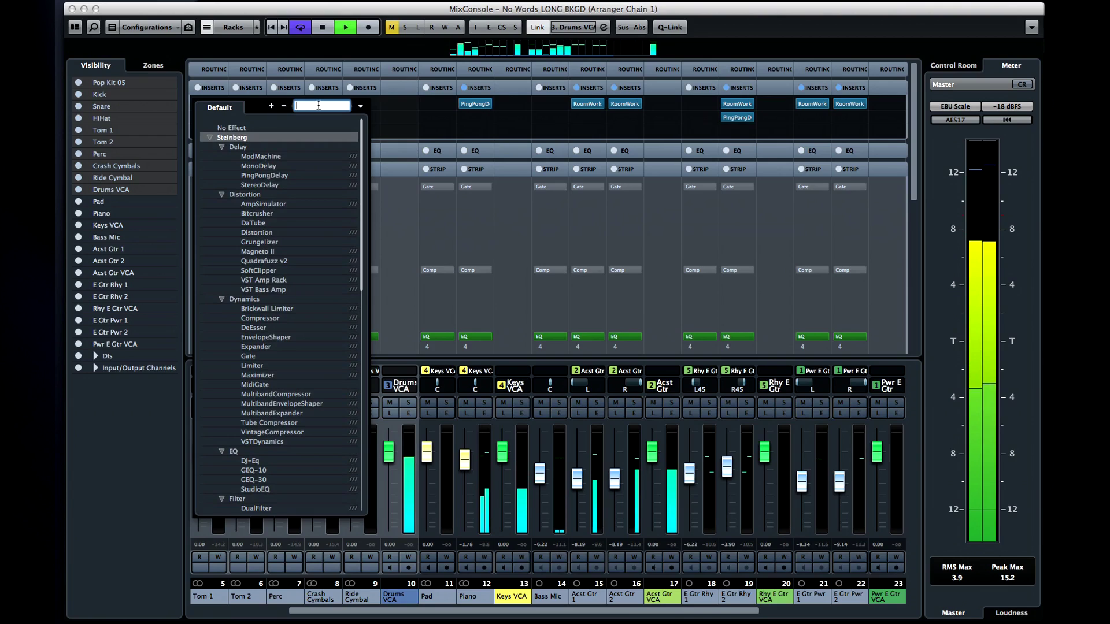
pyautogui.write('DJ')
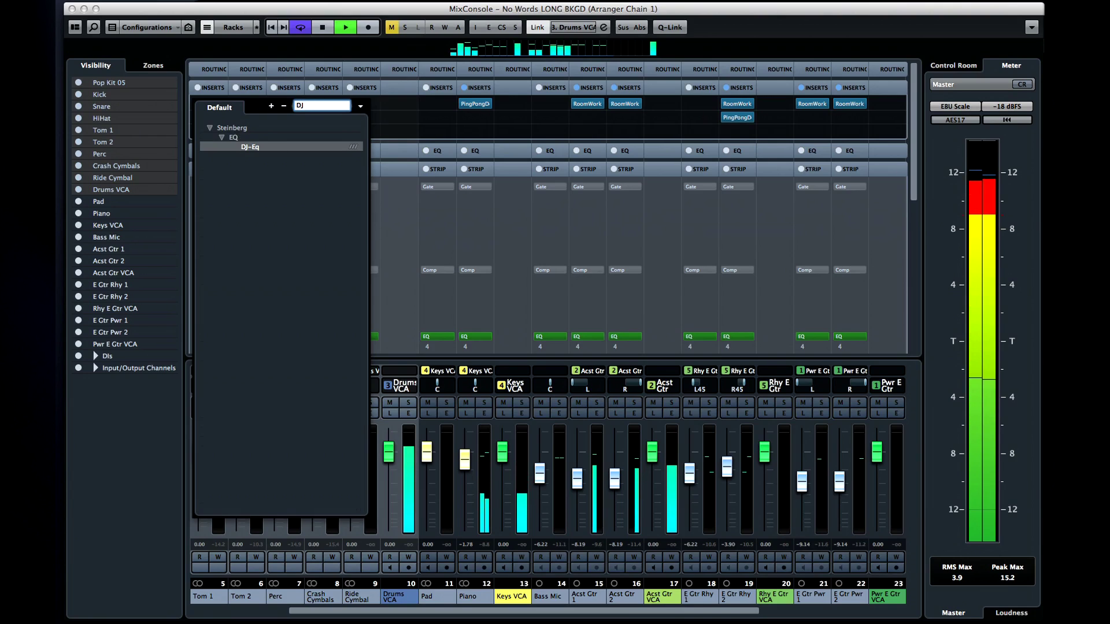
# Load DJ-Eq into Tom 1's first insert, then set that slot back to No Effect.
pyautogui.click(249, 146)
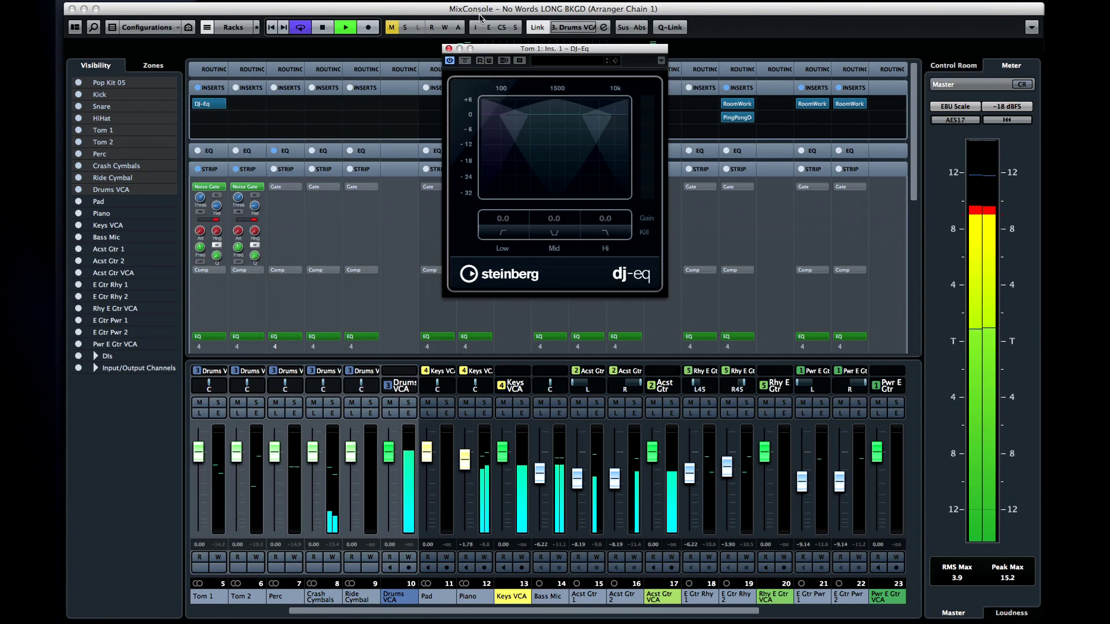
pyautogui.click(448, 50)
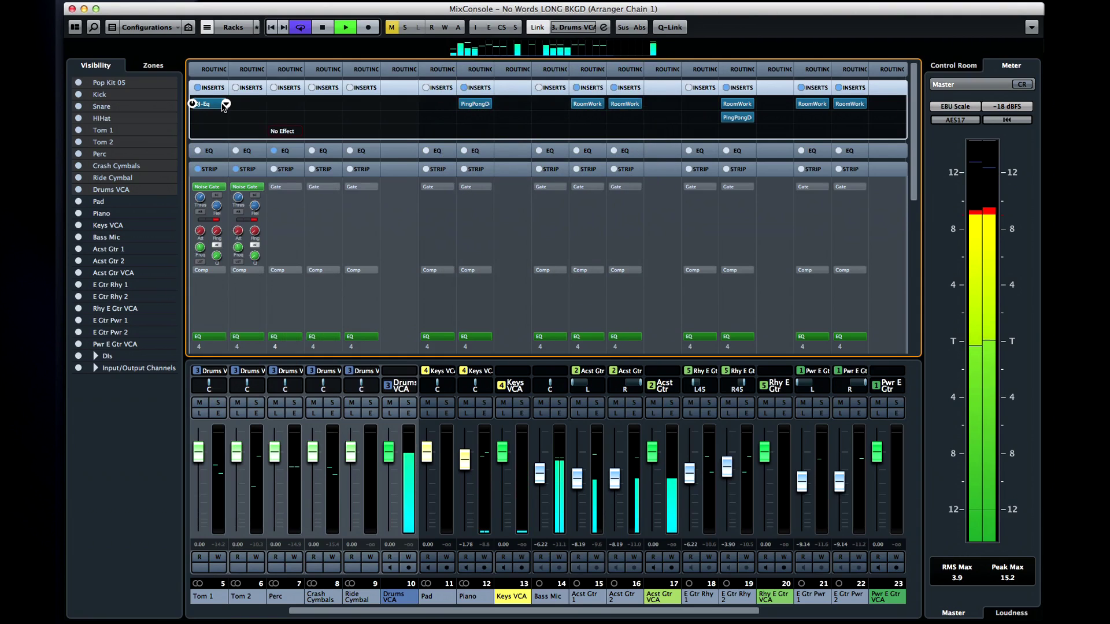
pyautogui.click(225, 105)
pyautogui.click(265, 133)
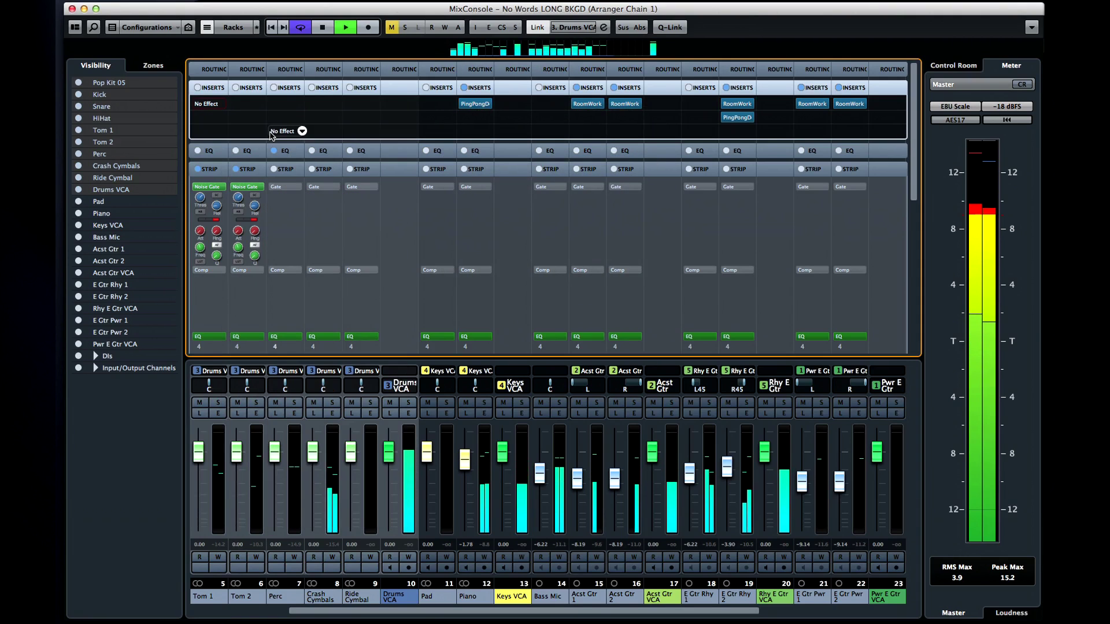
pyautogui.click(201, 106)
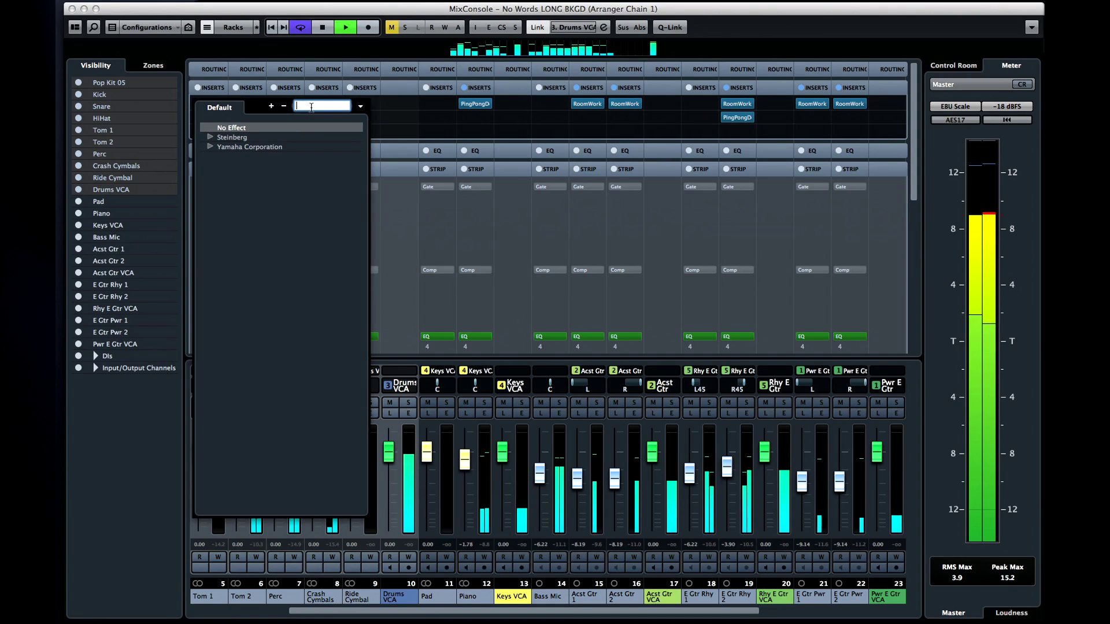
pyautogui.write('reverb')
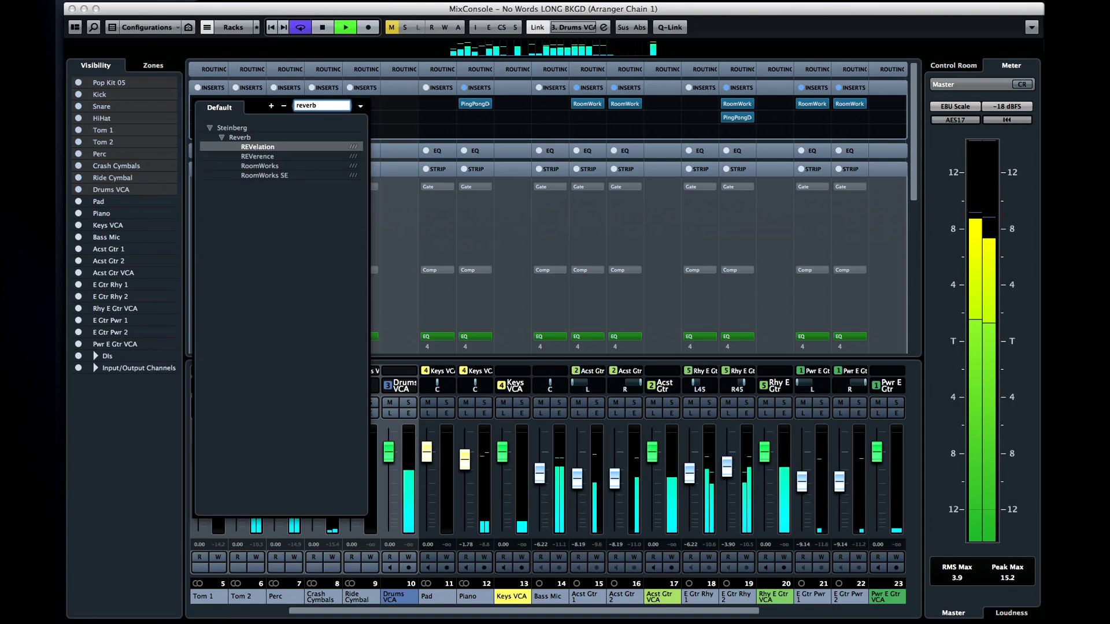
# Insert the RoomWorks SE reverb into Tom 1's first slot and close its editor.
pyautogui.click(281, 176)
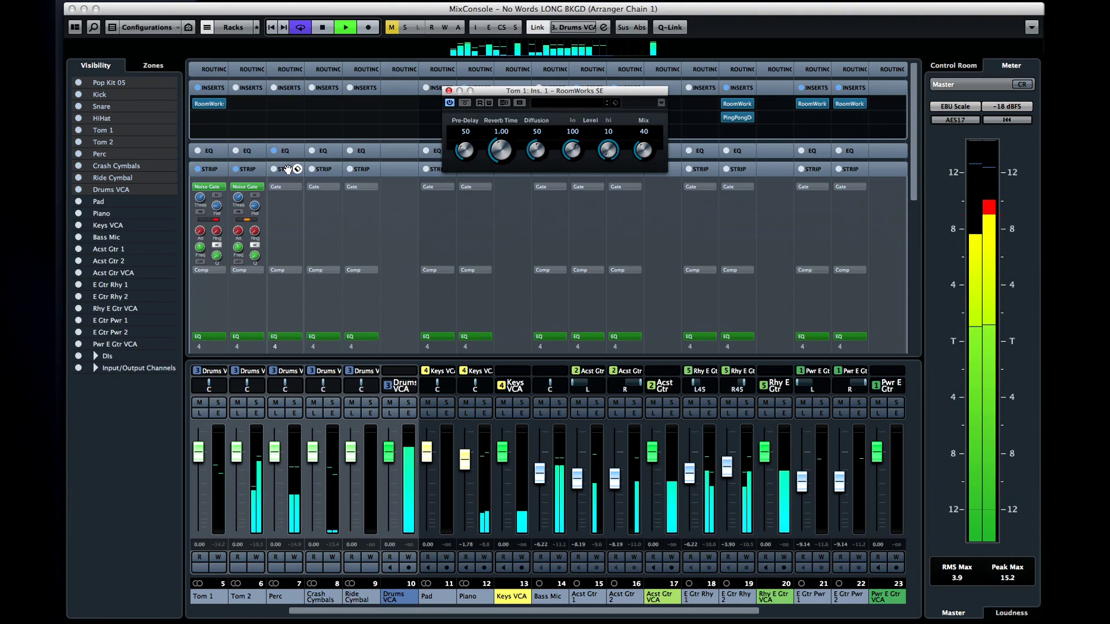
pyautogui.click(448, 90)
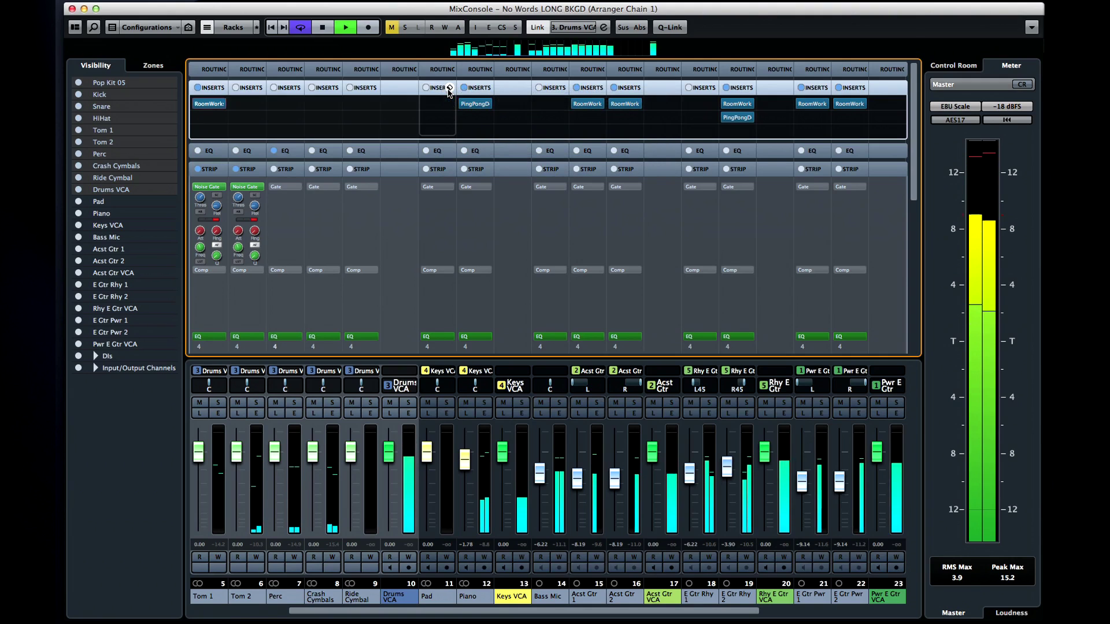
pyautogui.click(95, 28)
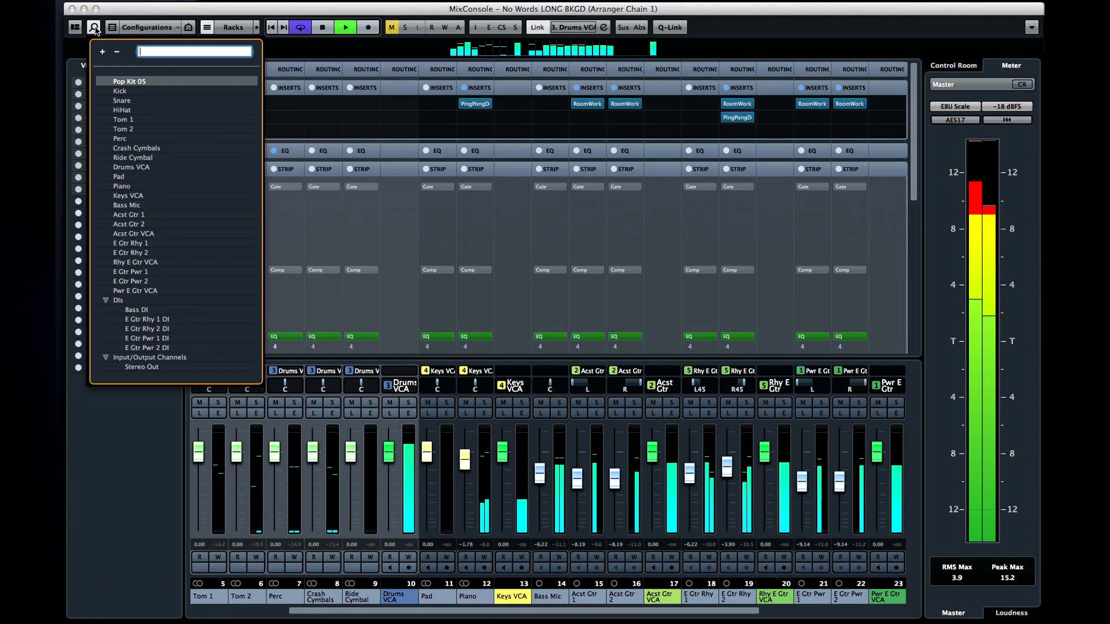
pyautogui.write('pl')
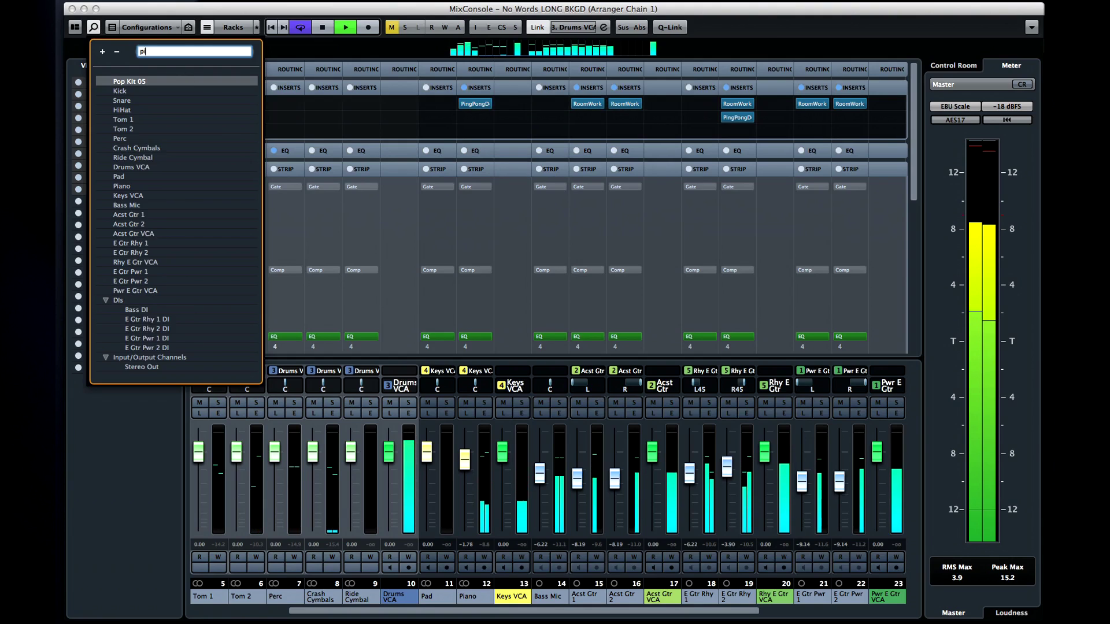
pyautogui.write('ano')
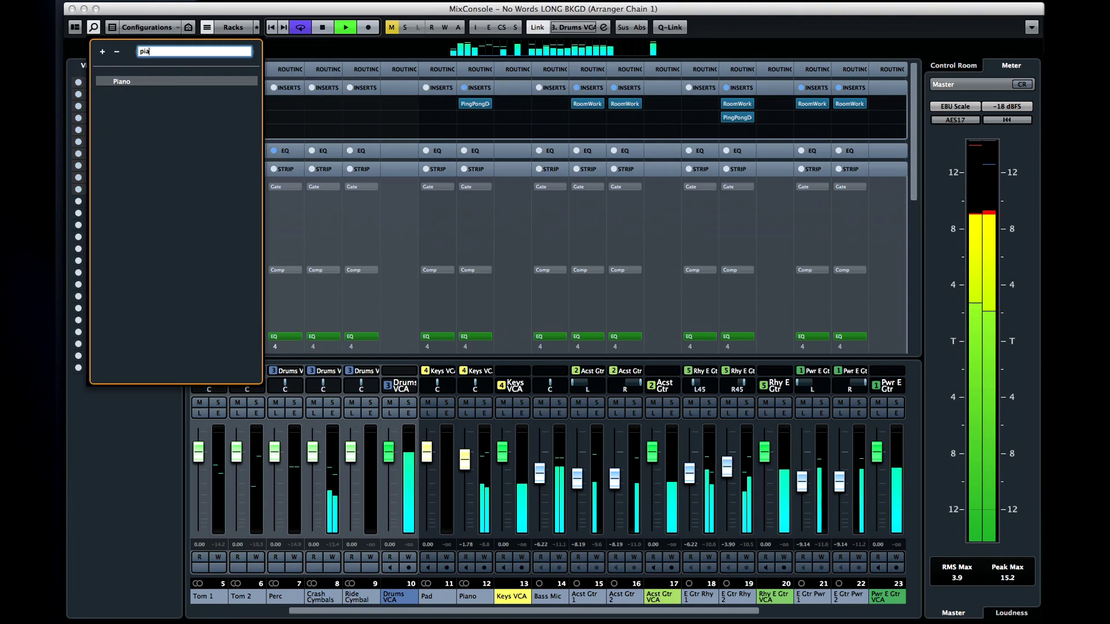
# Search channels for 'gtr', jump to Pwr E Gtr VCA, and raise its fader.
pyautogui.press('BackSpace')
pyautogui.write('v')
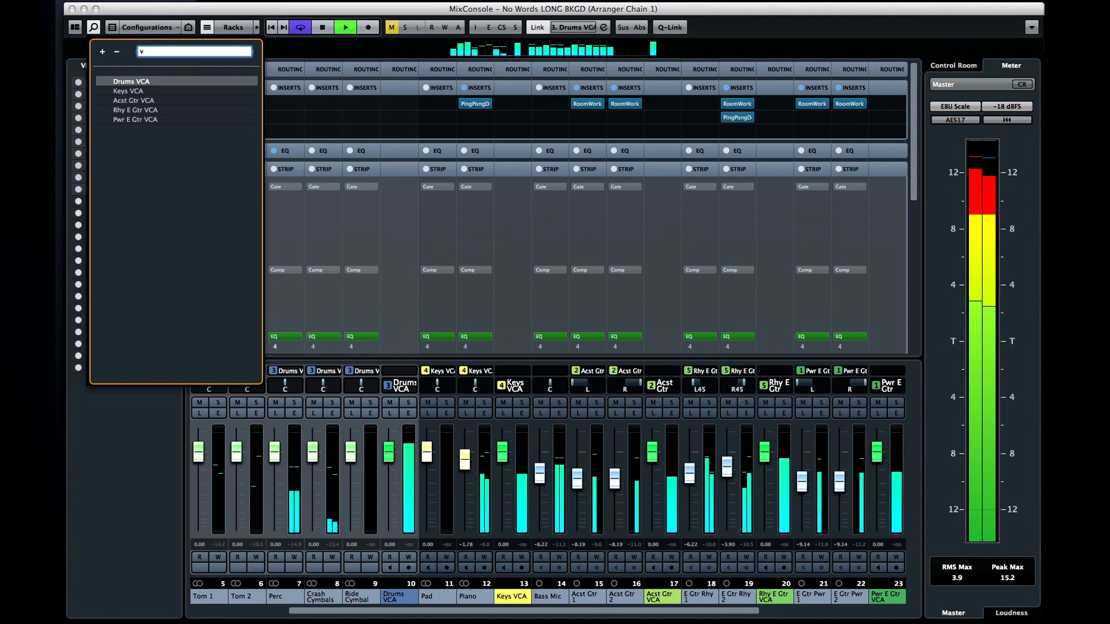
pyautogui.press('BackSpace')
pyautogui.write('gtr')
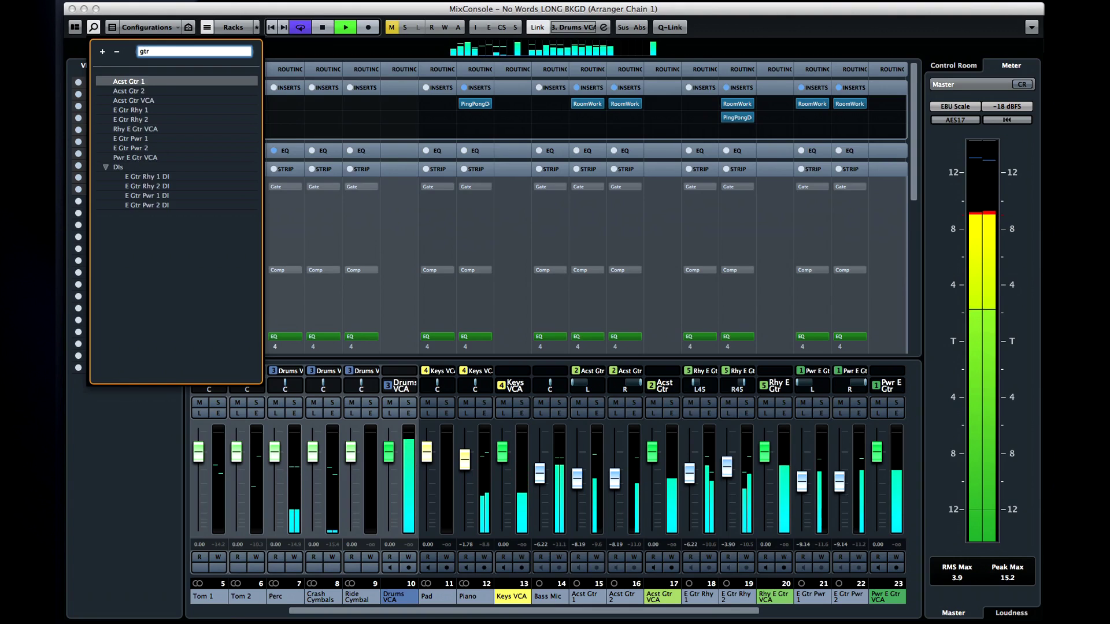
pyautogui.click(188, 145)
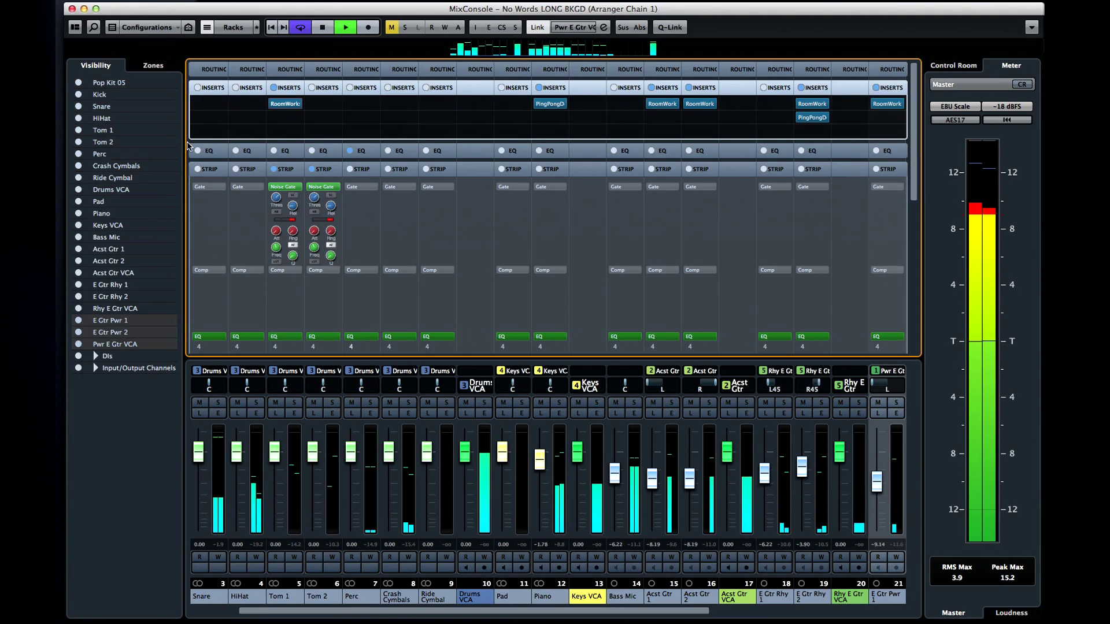
pyautogui.moveTo(877, 481)
pyautogui.mouseDown()
pyautogui.moveTo(876, 454)
pyautogui.moveTo(877, 489)
pyautogui.mouseUp()
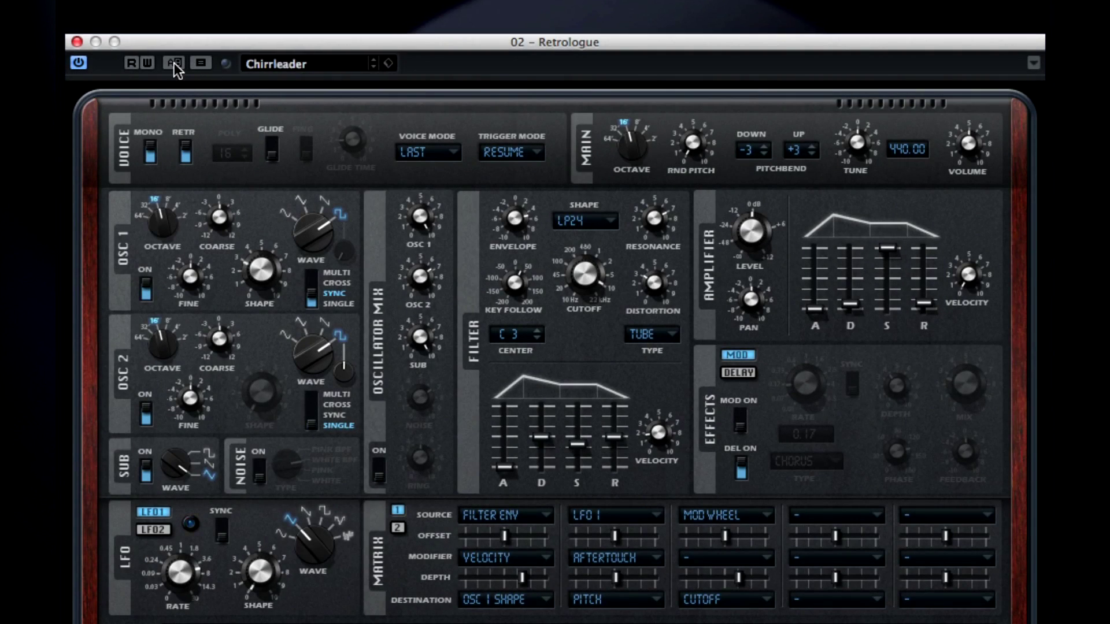
# Toggle Retrologue's A/B compare twice and set the MAIN Octave to 4'.
pyautogui.click(174, 67)
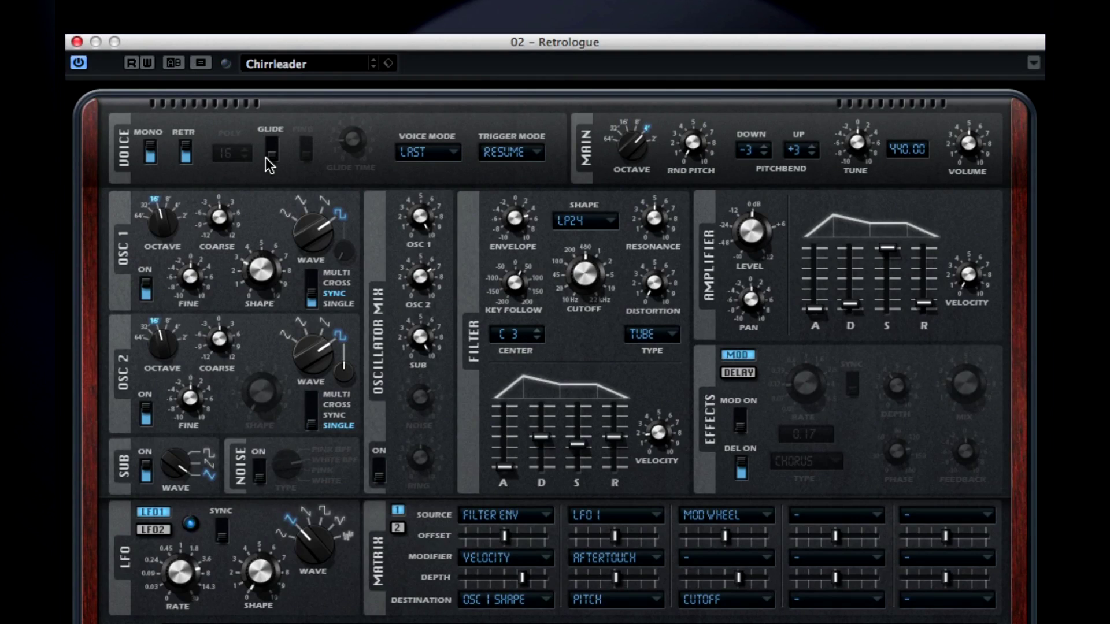
pyautogui.click(175, 63)
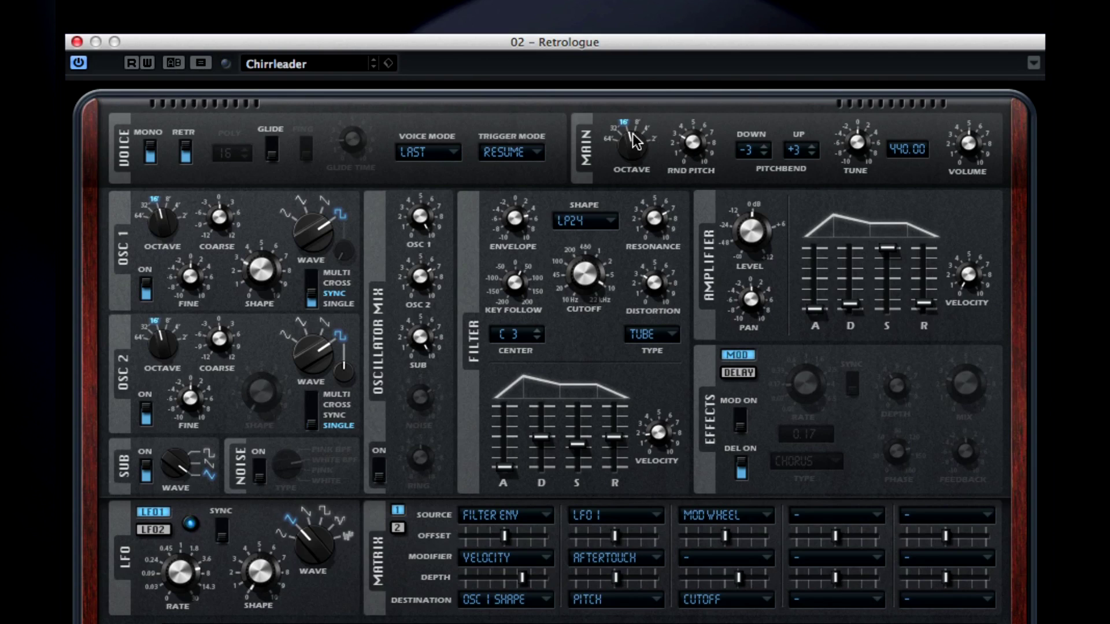
pyautogui.moveTo(634, 139); pyautogui.dragTo(617, 66)
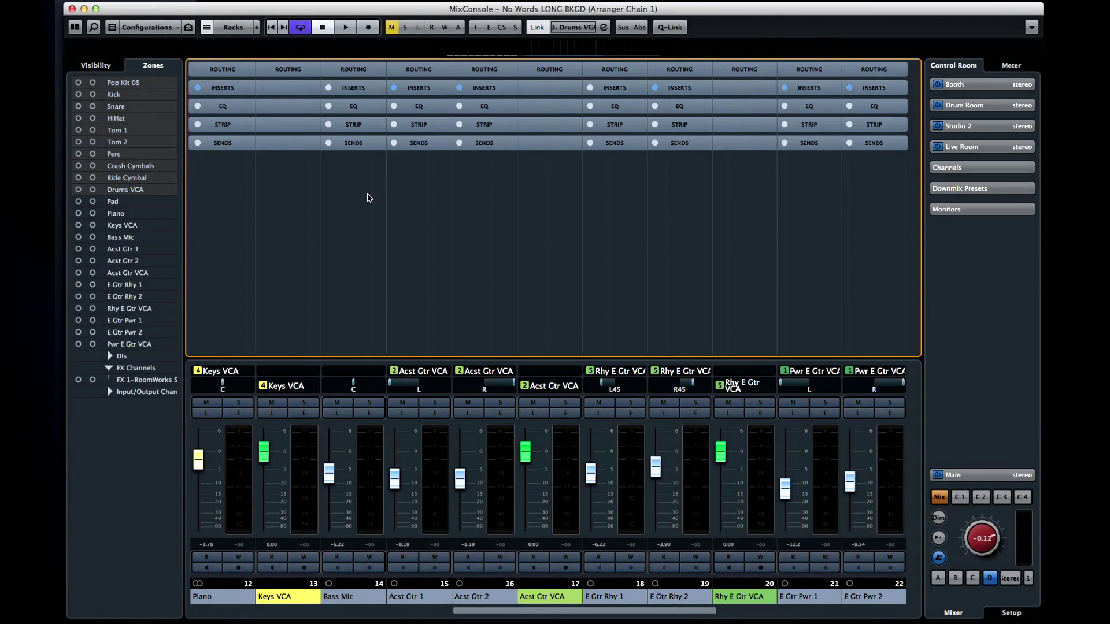
# Show the Sends rack and add a RoomWorks SE FX channel on Bass Mic's Send 1.
pyautogui.click(375, 144)
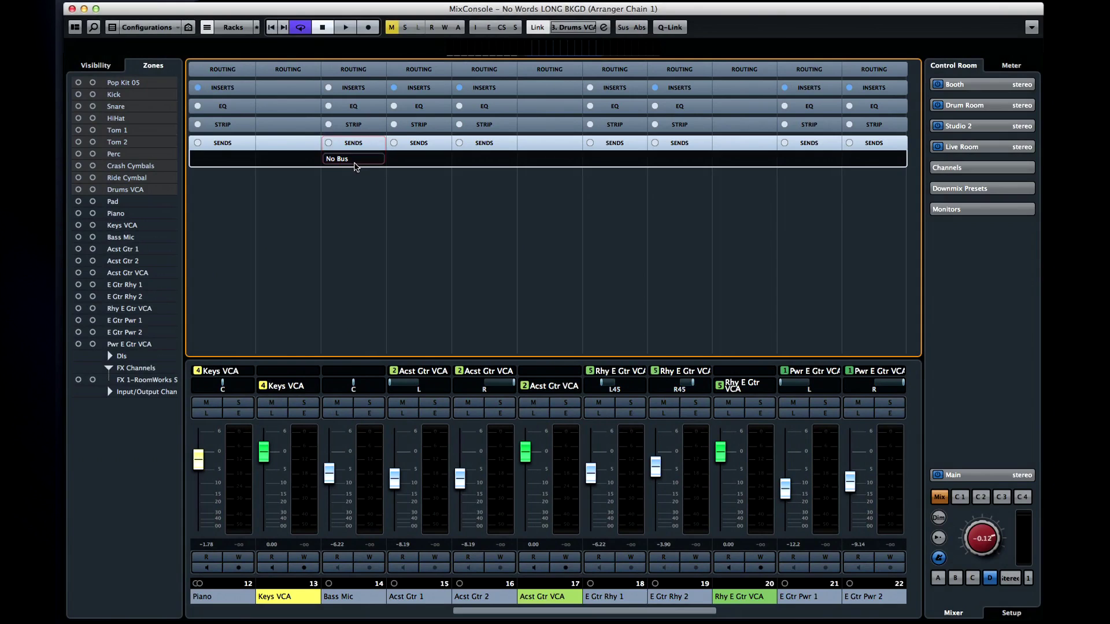
pyautogui.rightClick(354, 163)
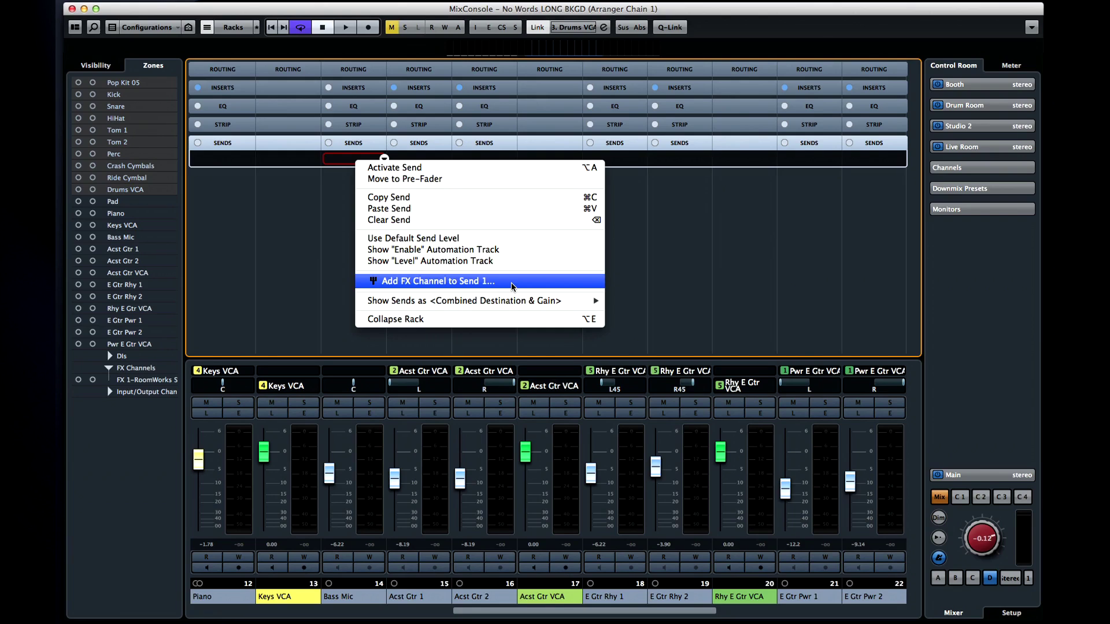
pyautogui.click(512, 287)
pyautogui.click(441, 134)
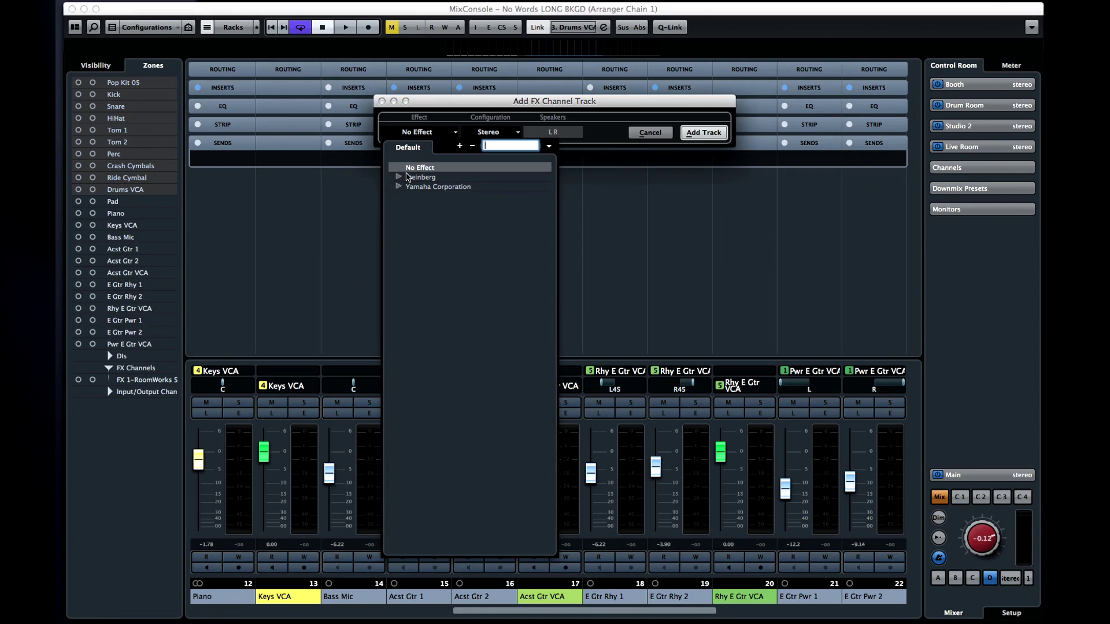
pyautogui.click(398, 177)
pyautogui.click(410, 281)
pyautogui.click(479, 321)
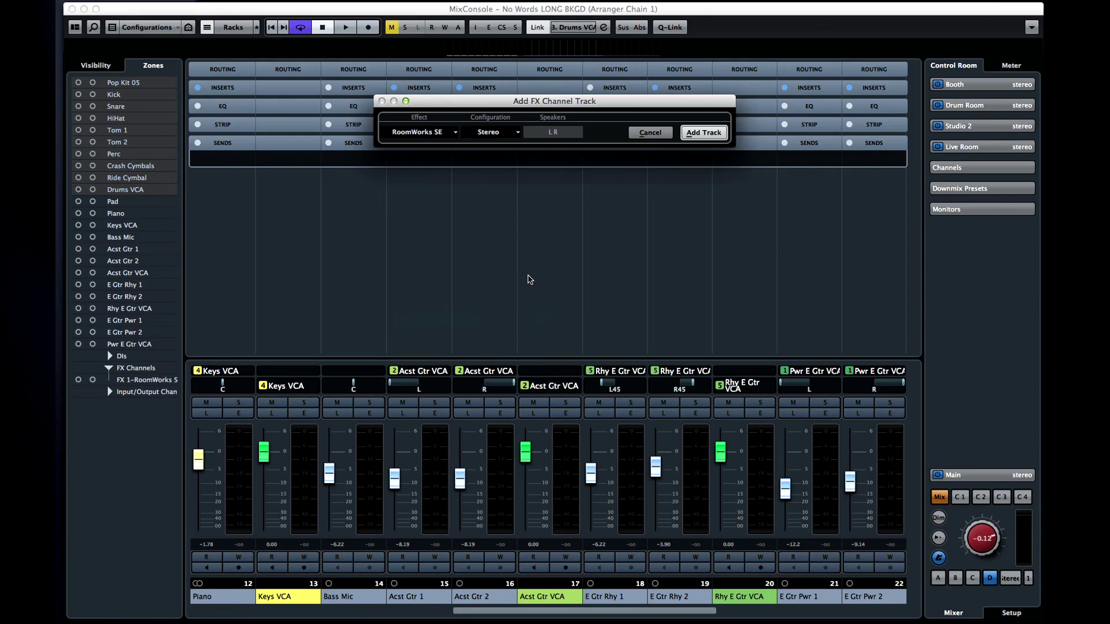
pyautogui.click(699, 132)
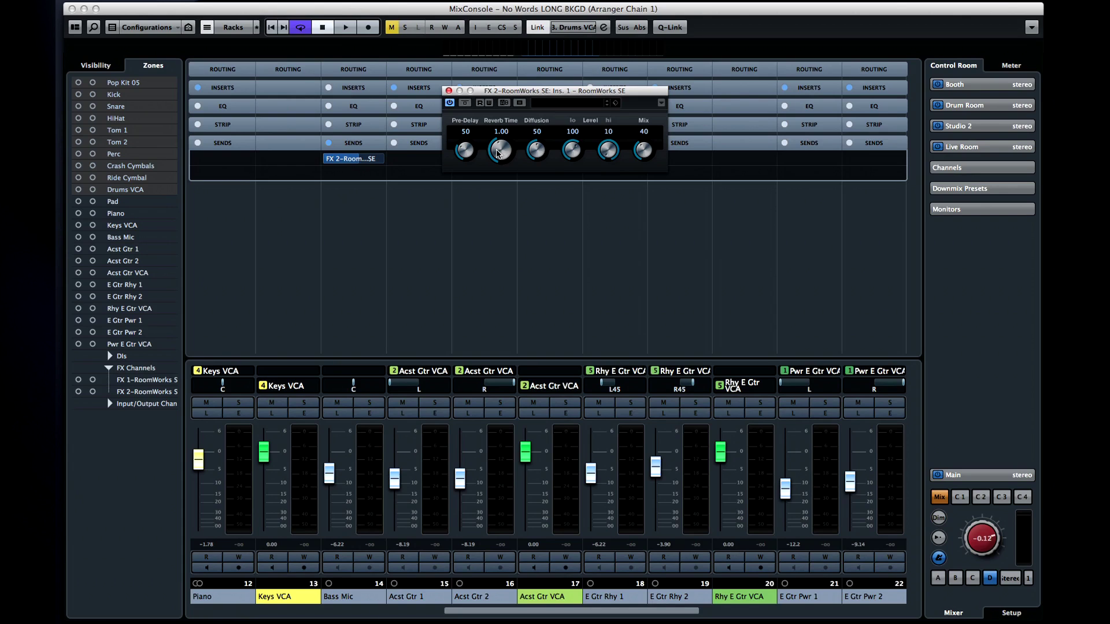
# Copy the FX 2 reverb send and paste it onto the next channel's send slot.
pyautogui.rightClick(344, 160)
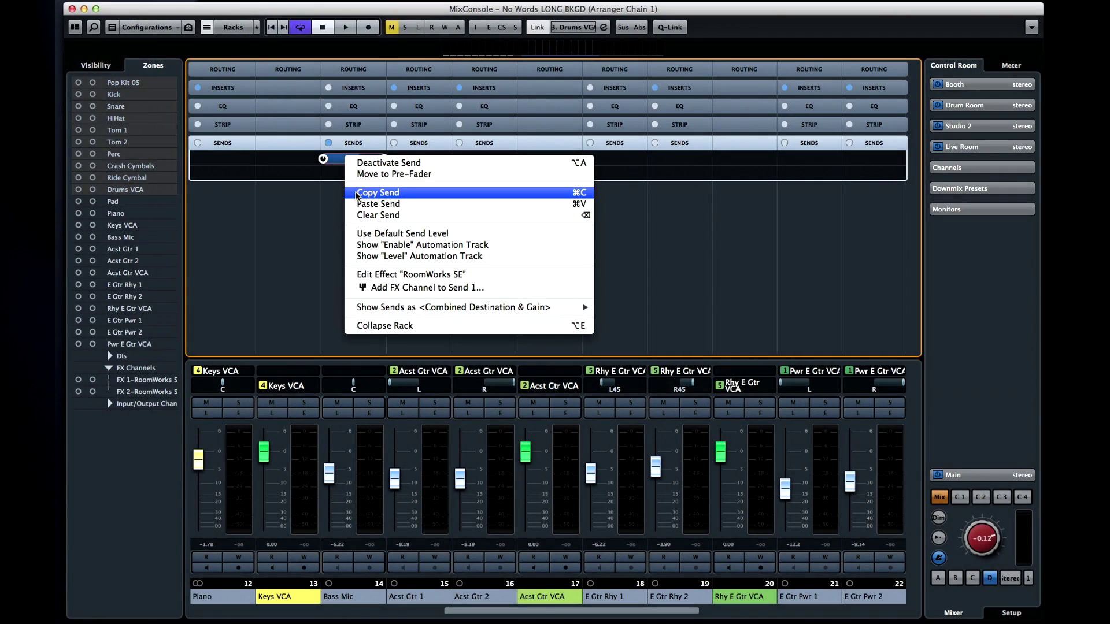
pyautogui.click(355, 194)
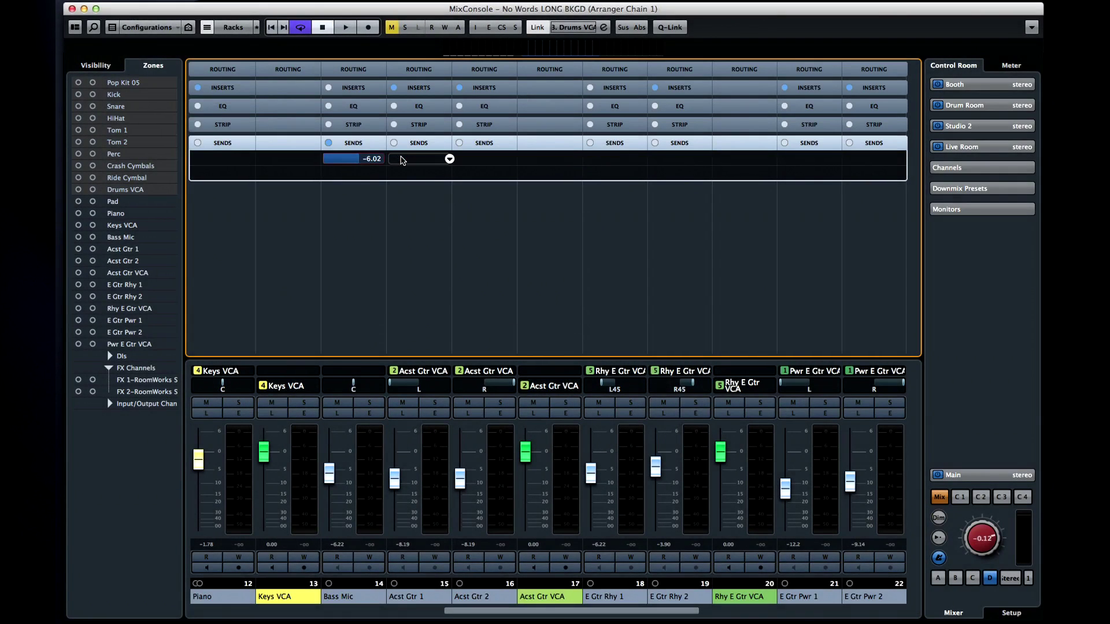
pyautogui.rightClick(401, 158)
pyautogui.click(425, 204)
pyautogui.click(468, 162)
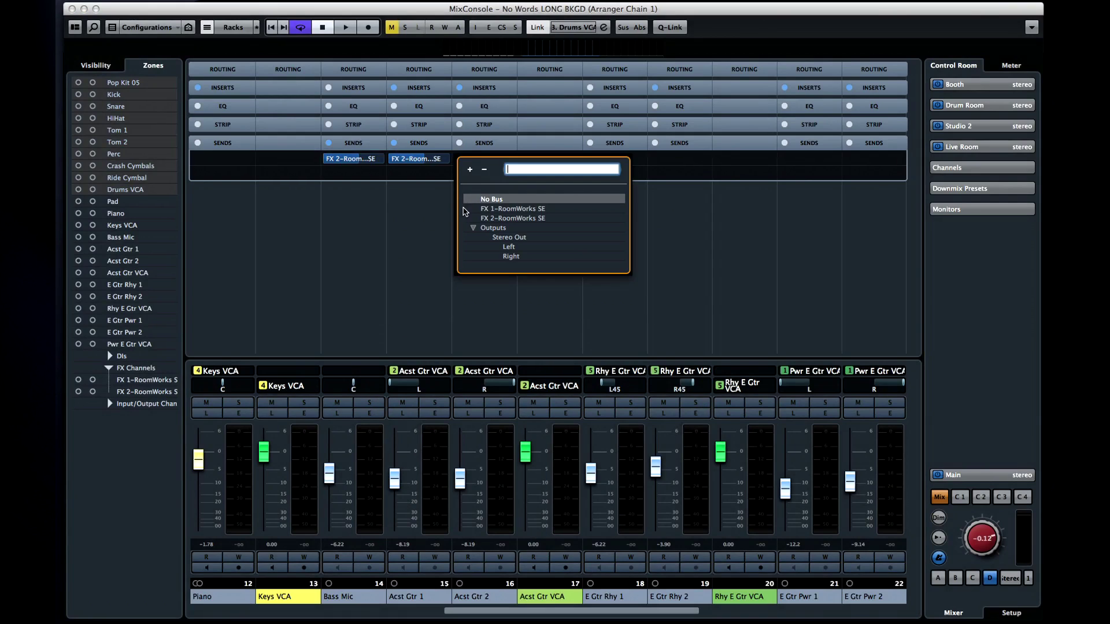
pyautogui.click(449, 202)
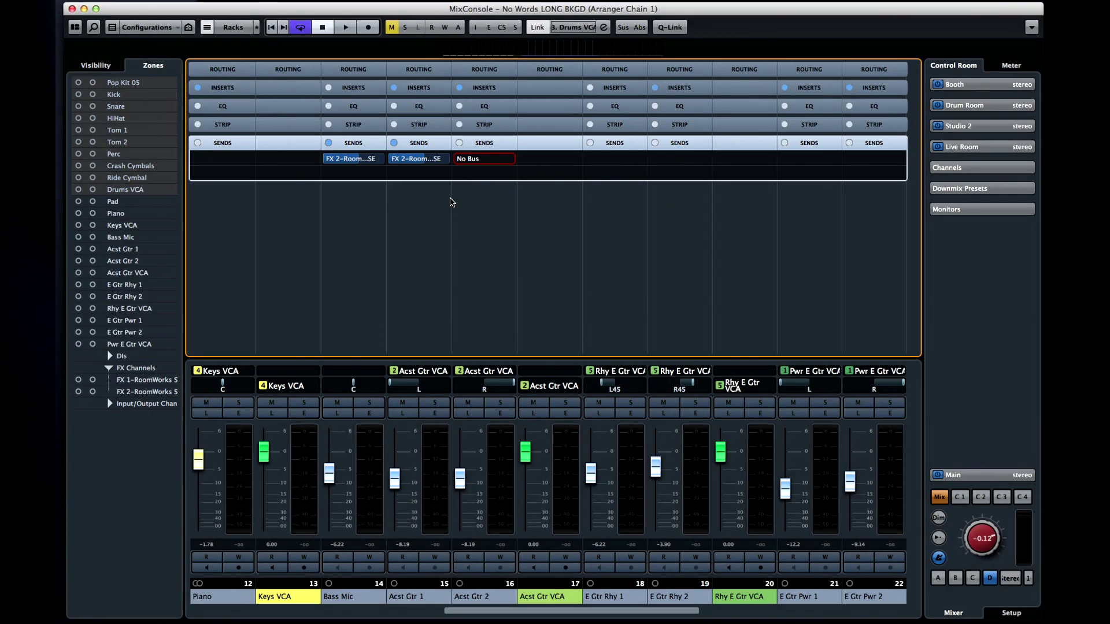
# Assign the RoomWorks SE Reverb Time parameter to a Quick Controls slot.
pyautogui.press('Down')
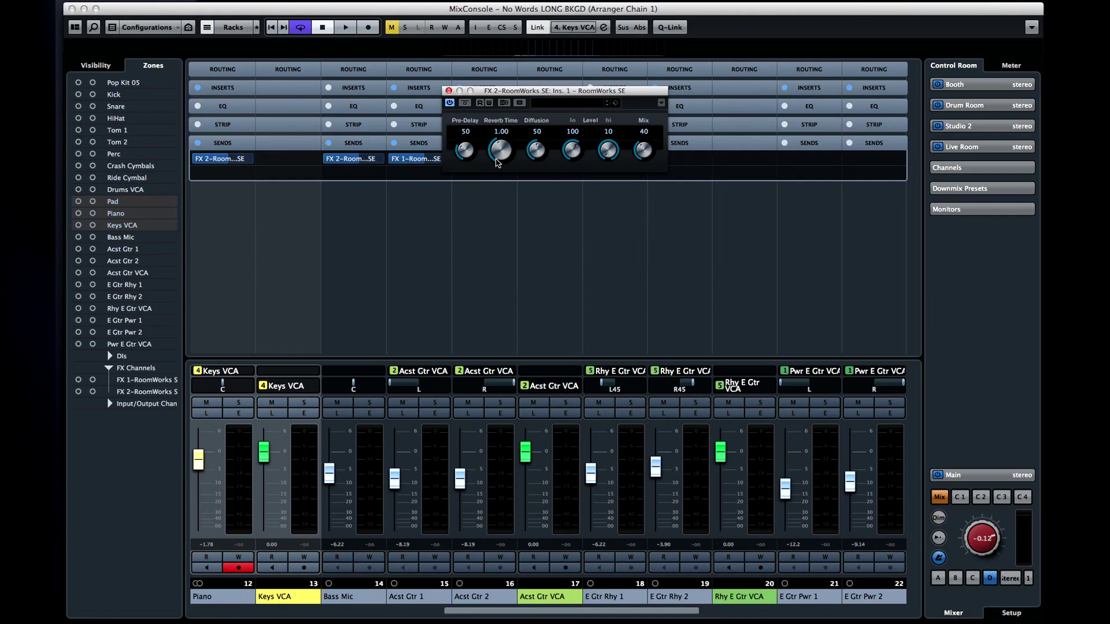
pyautogui.rightClick(500, 156)
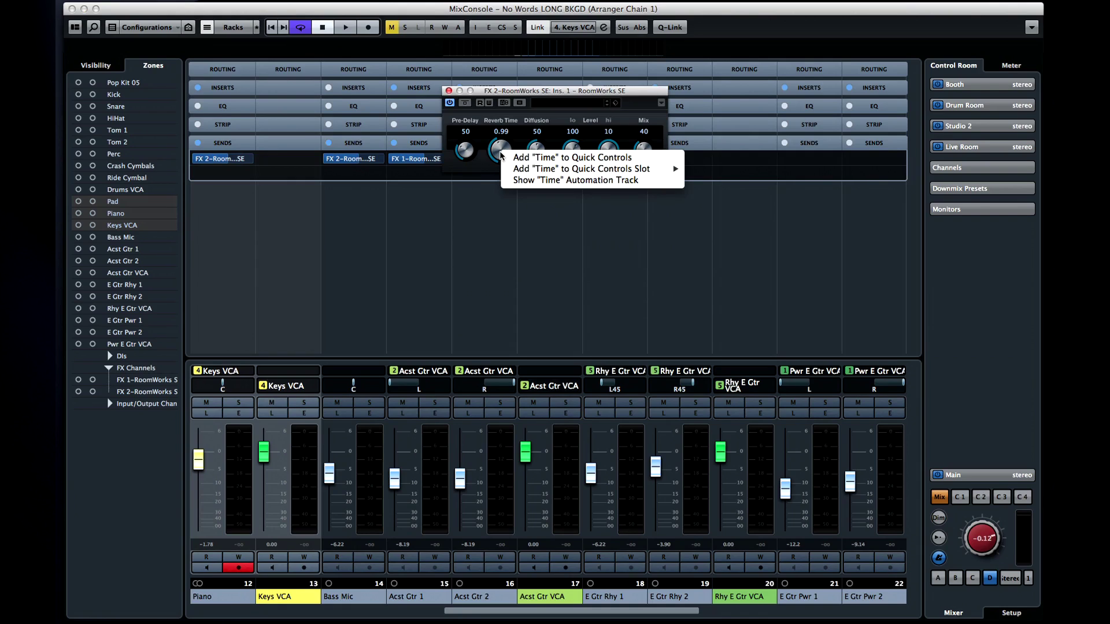
pyautogui.moveTo(581, 169)
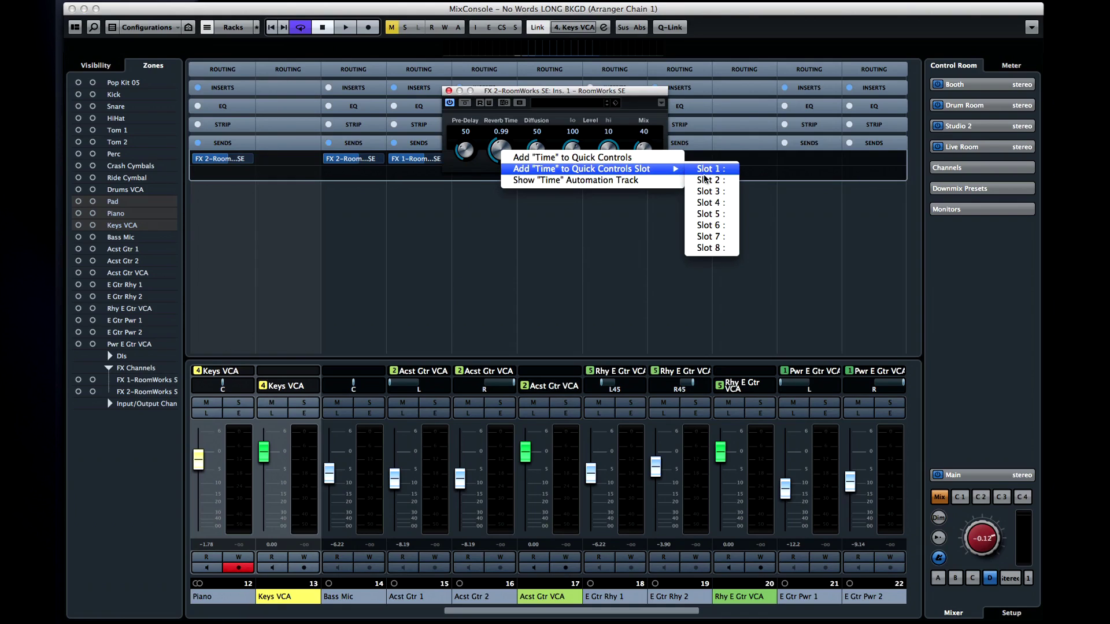
pyautogui.click(708, 213)
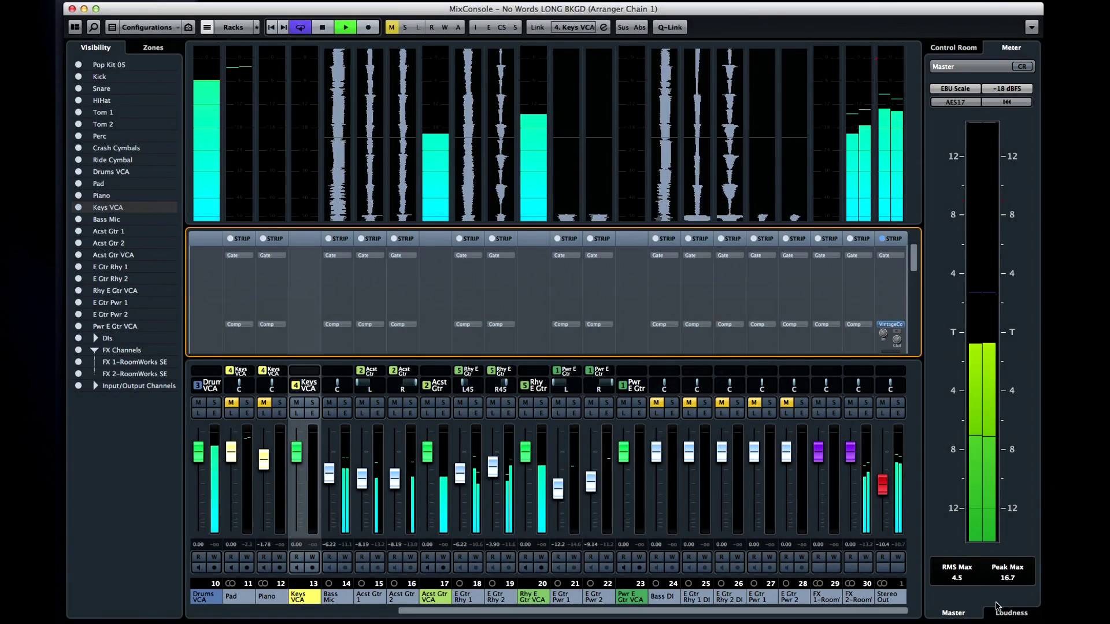
# Show the loudness meter readings and nudge the Stereo Out fader up slightly.
pyautogui.click(1000, 610)
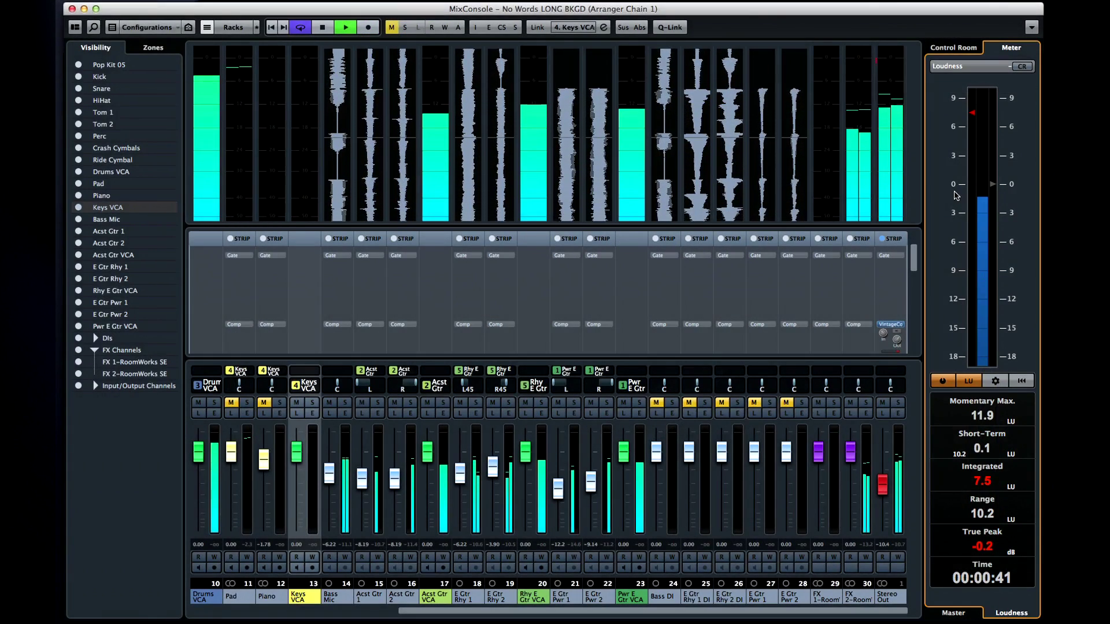
pyautogui.click(882, 484)
pyautogui.moveTo(882, 483); pyautogui.dragTo(883, 478)
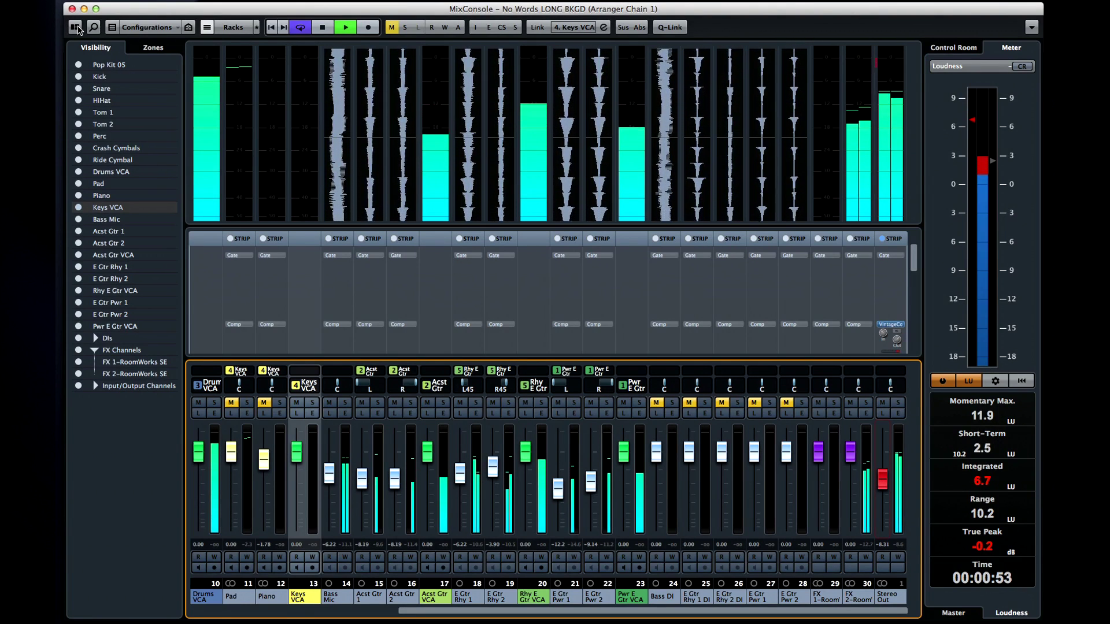
# In Window Layout, hide the Meter Bridge and show the Channel Overview.
pyautogui.click(76, 28)
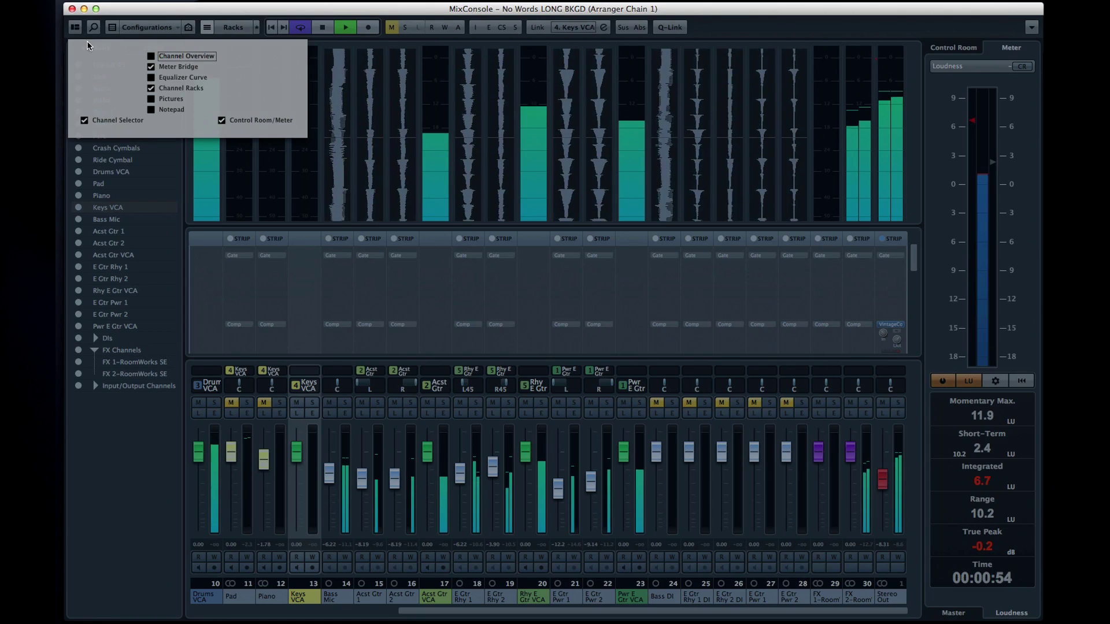
pyautogui.click(149, 67)
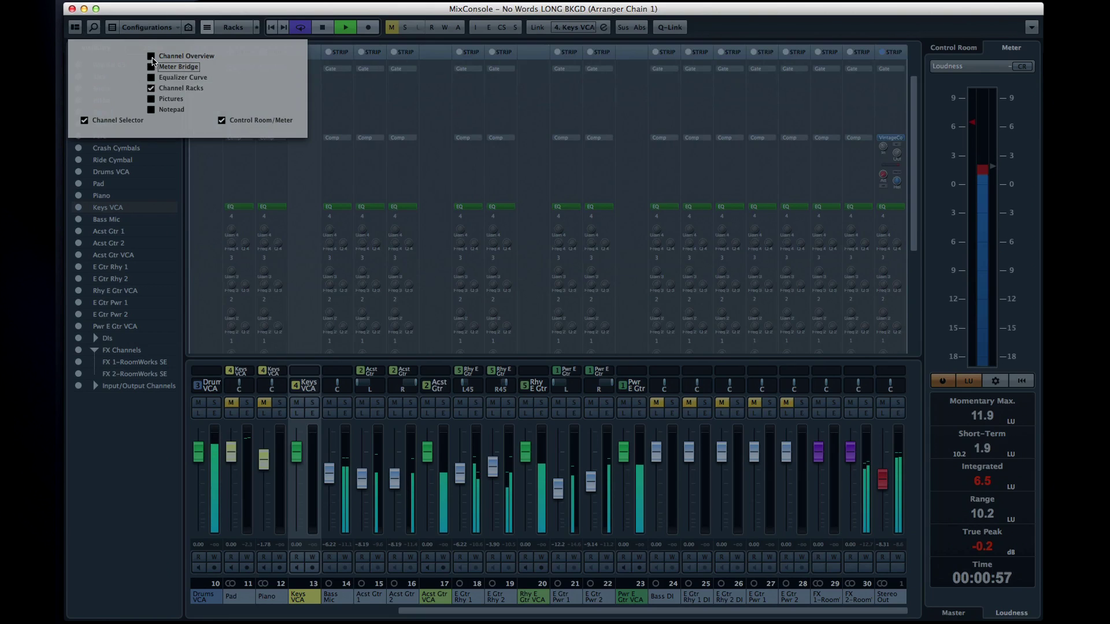
pyautogui.click(151, 57)
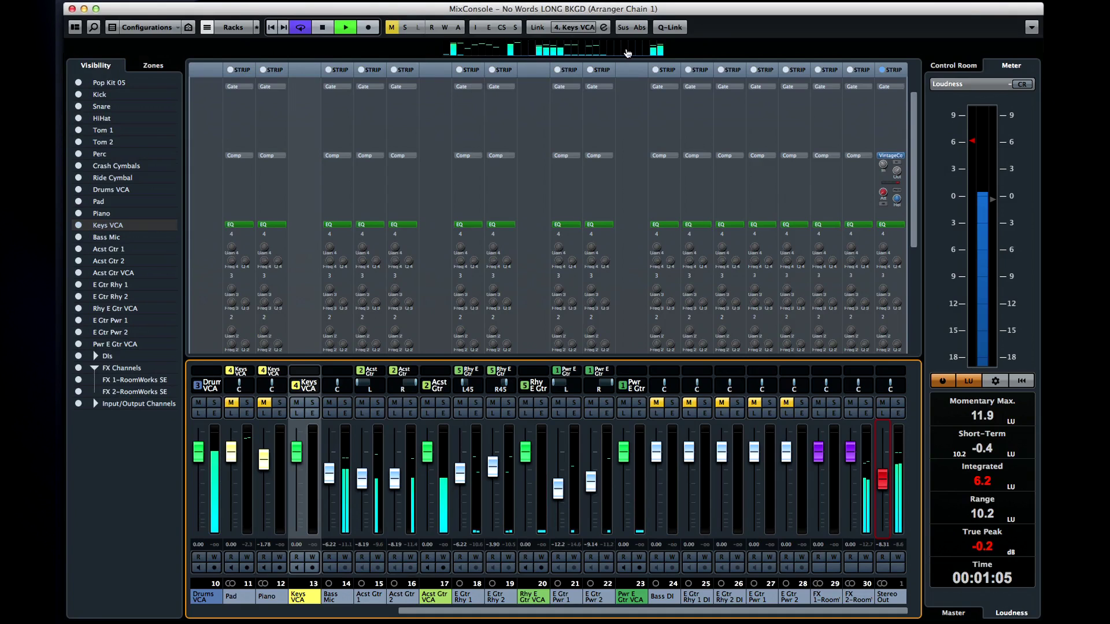
pyautogui.hscroll(-2, 649, 53)
pyautogui.hscroll(-2, 633, 52)
pyautogui.hscroll(-2, 607, 53)
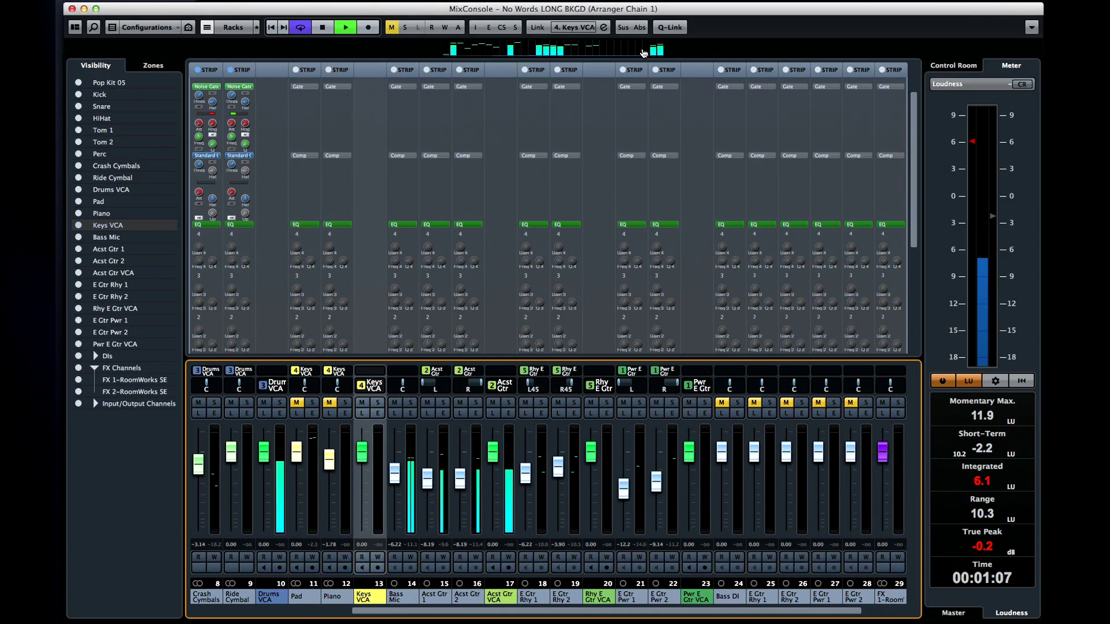
pyautogui.hscroll(-3, 581, 52)
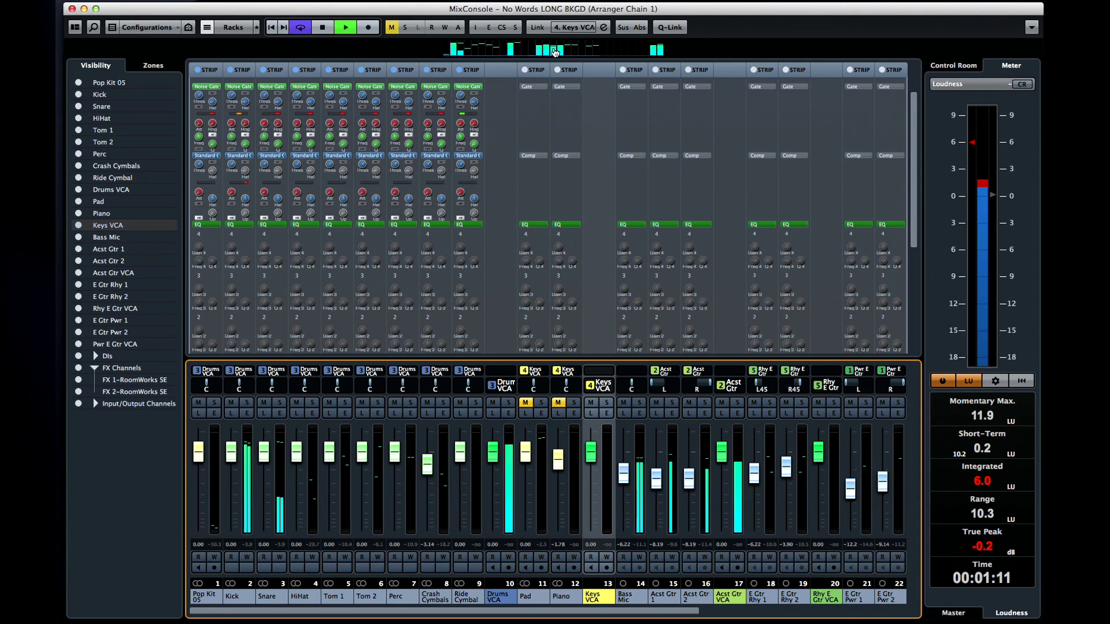
pyautogui.hscroll(2, 614, 55)
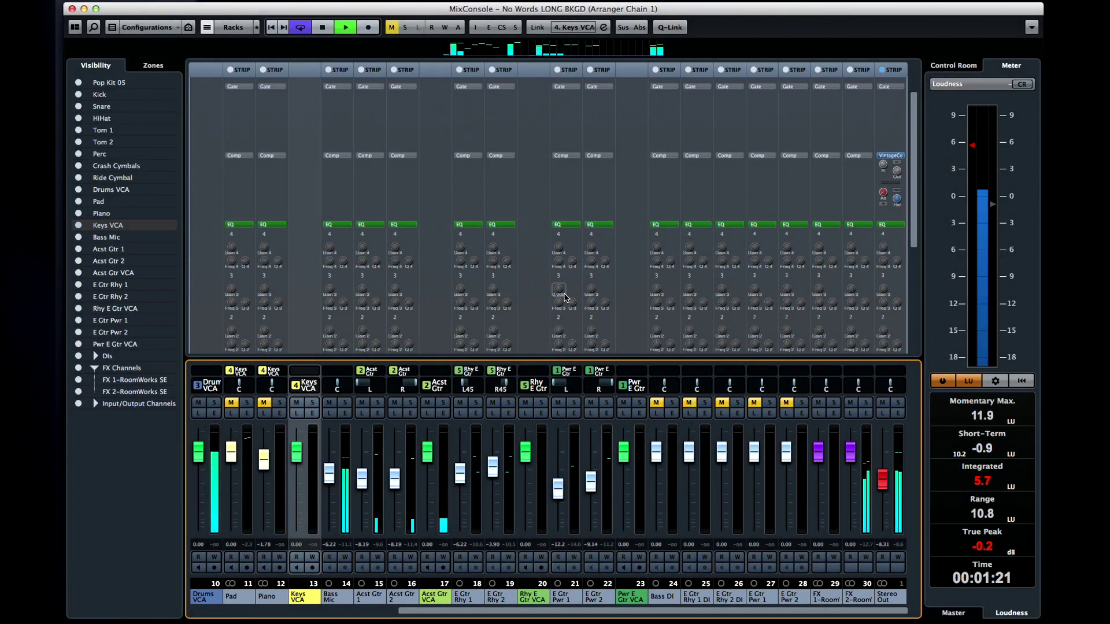
pyautogui.hscroll(-2, 535, 314)
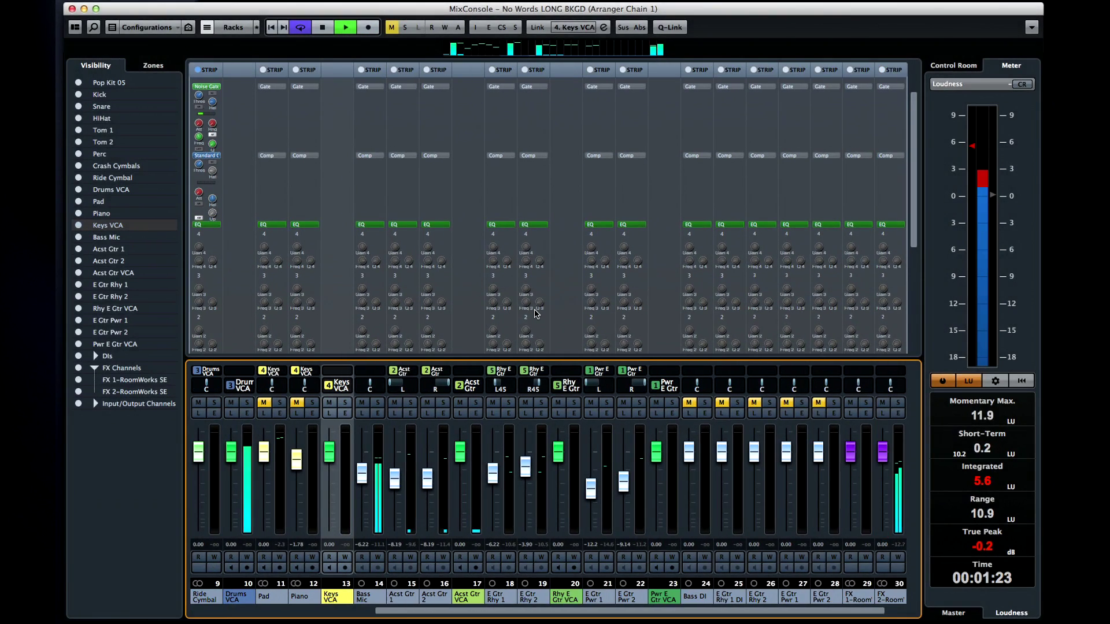
pyautogui.hscroll(-3, 531, 326)
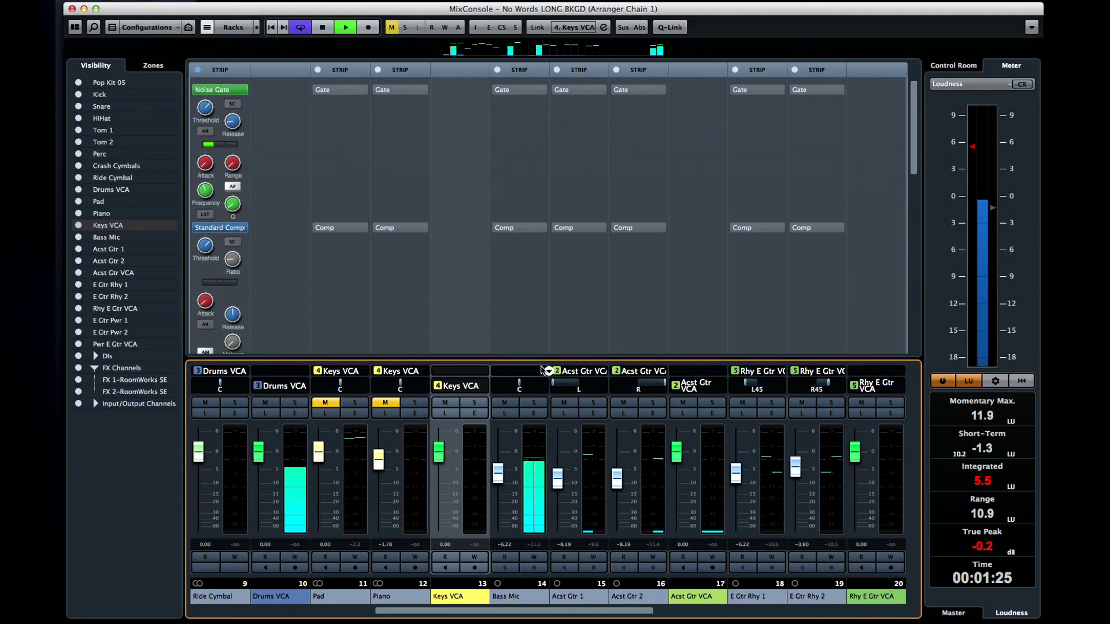
pyautogui.hscroll(1, 544, 371)
pyautogui.hscroll(1, 544, 372)
pyautogui.hscroll(1, 544, 372)
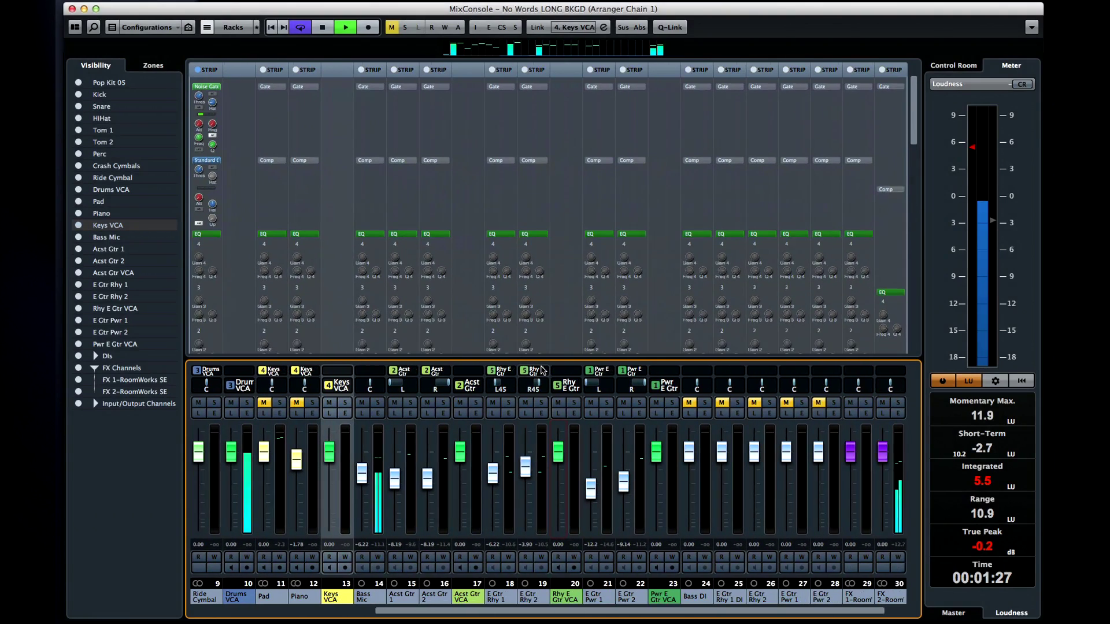
pyautogui.hscroll(1, 543, 372)
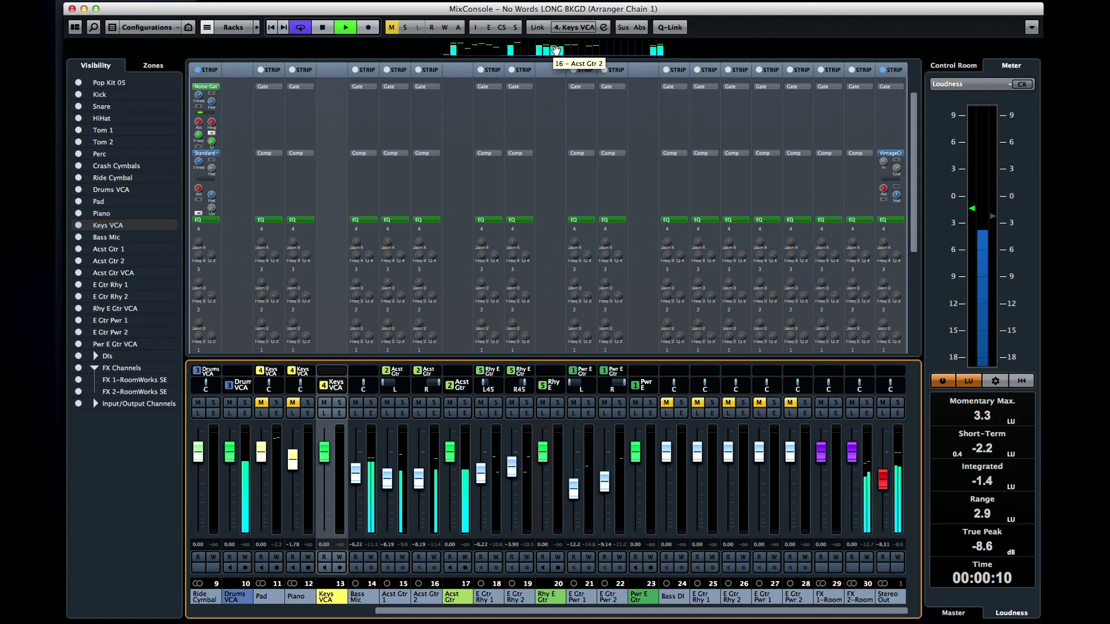
# Jump the mixer view back to channels 1–23, then reset all meters and loudness readings.
pyautogui.click(573, 50)
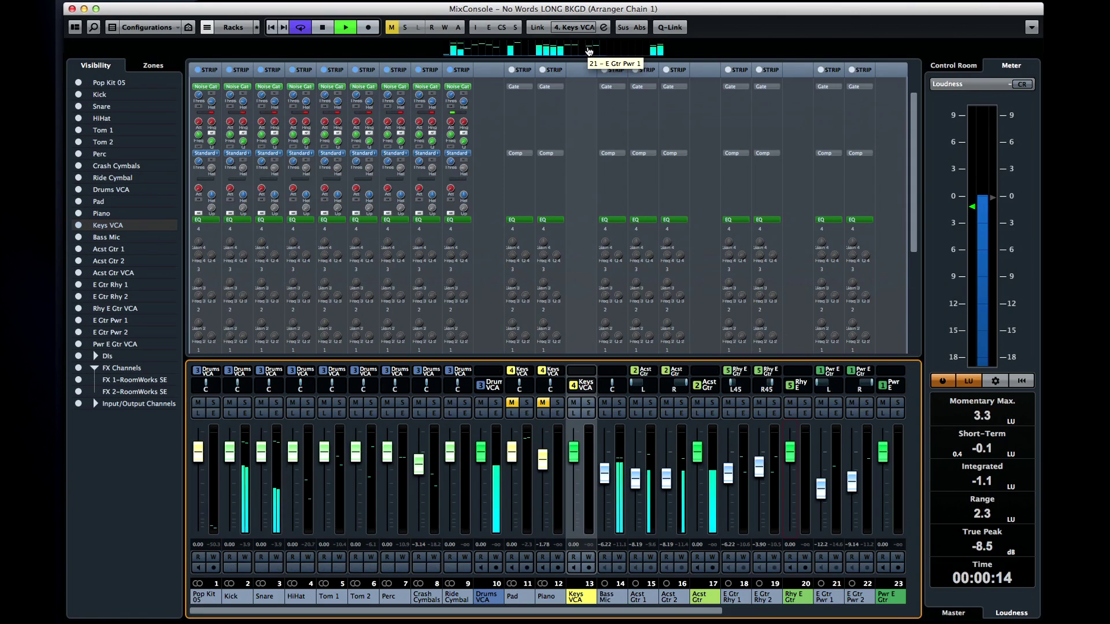
pyautogui.rightClick(588, 51)
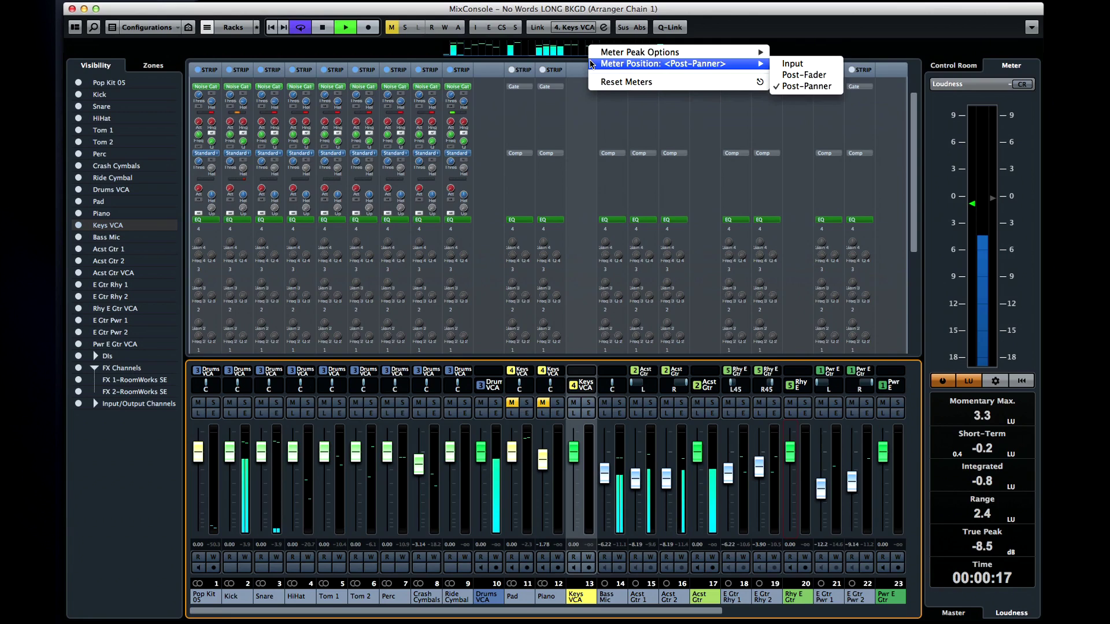
pyautogui.click(594, 83)
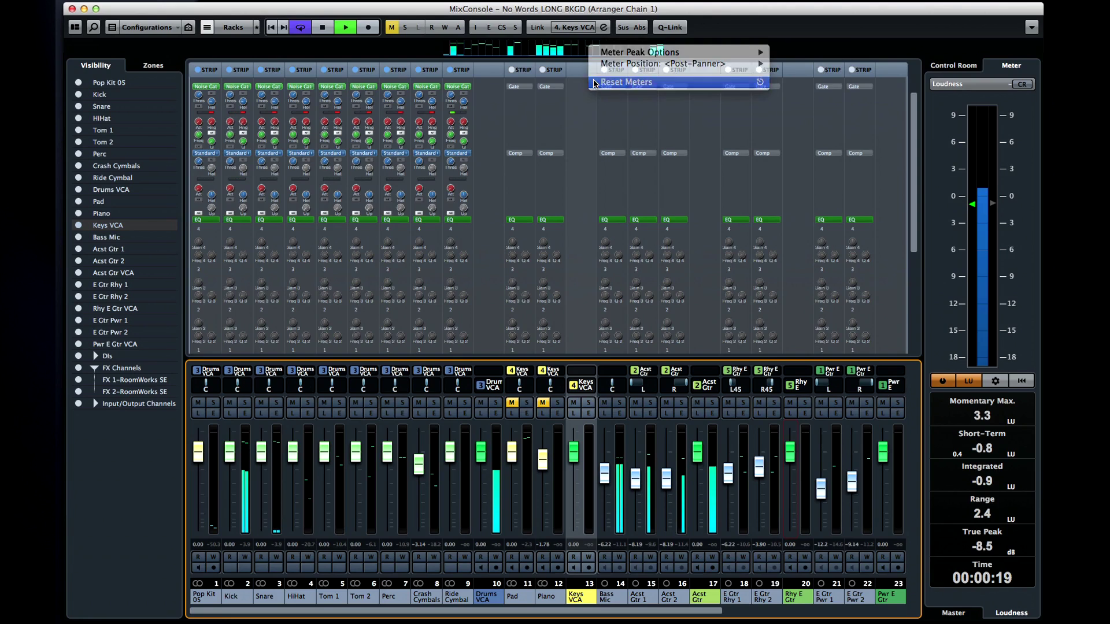